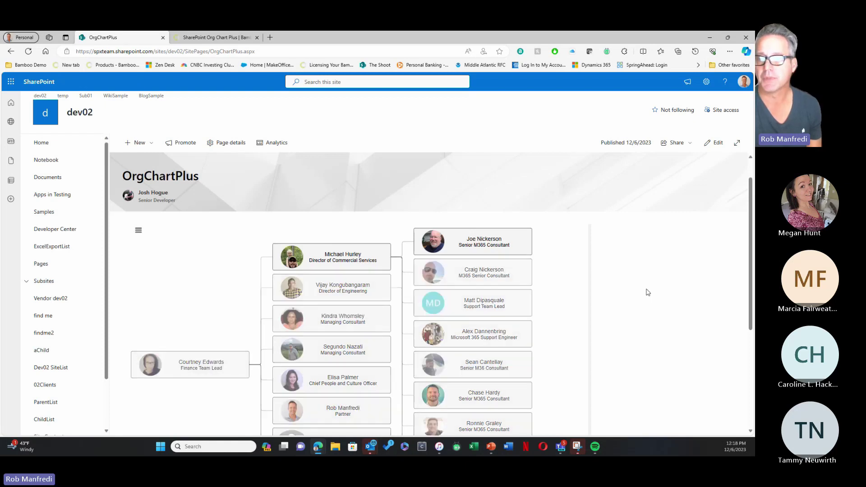
View the org chart in full screen, return to the page, and look over the reporting lines.
scroll(667, 290, "down", 2)
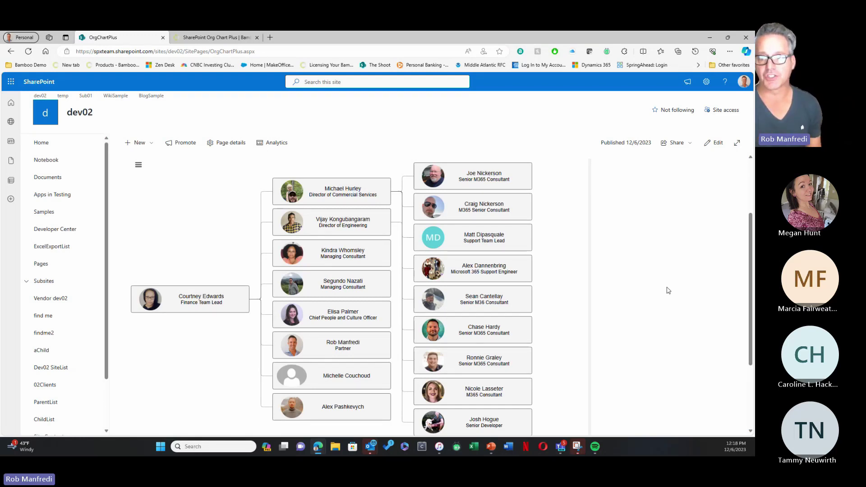
left_click(202, 304)
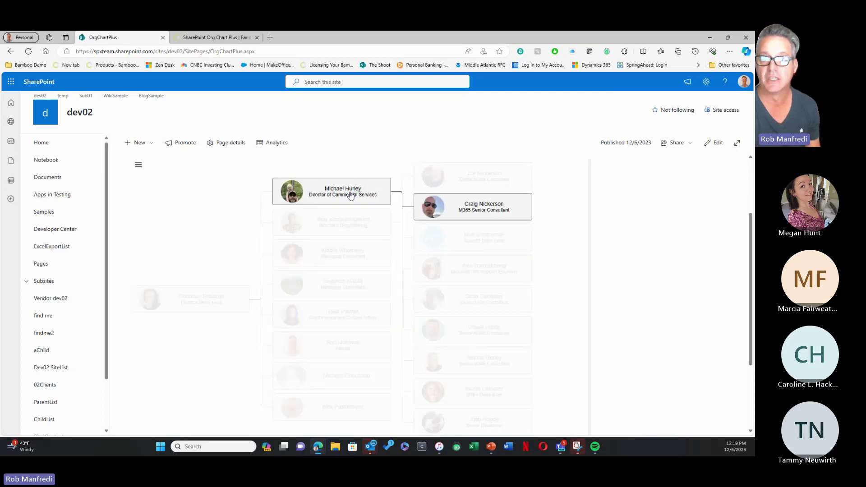
left_click(139, 165)
left_click(153, 181)
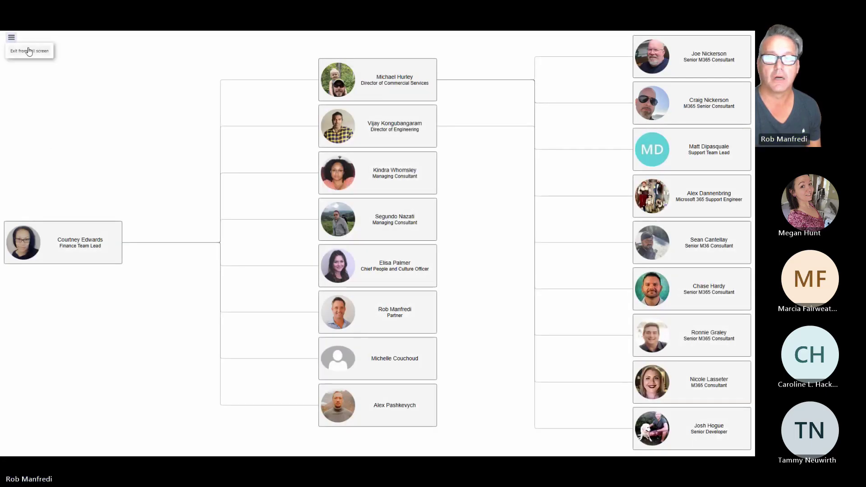
key("Escape")
scroll(460, 320, "down", 5)
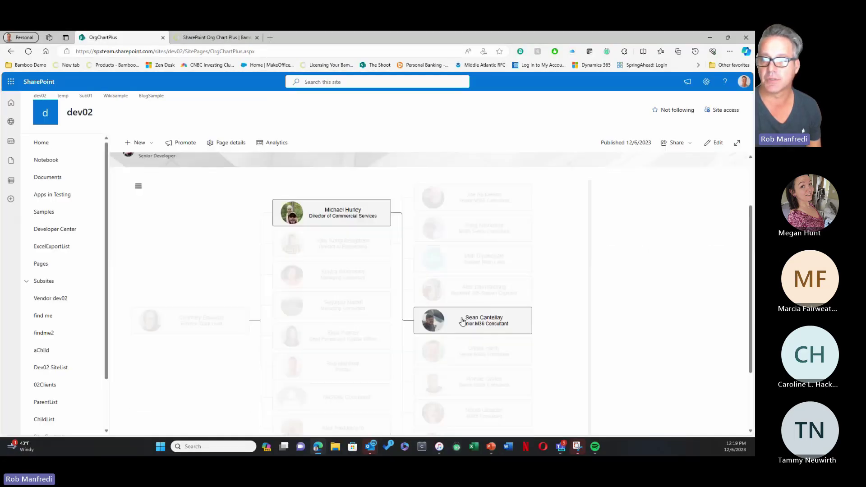
scroll(384, 327, "up", 5)
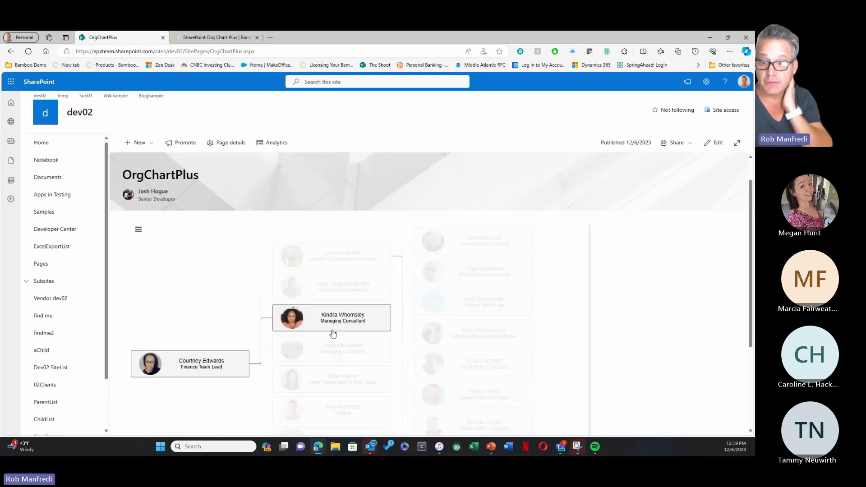
Open the Chief People and Culture Officer's contact card, preview a new Teams meeting from it, and close both without sending.
left_click(327, 384)
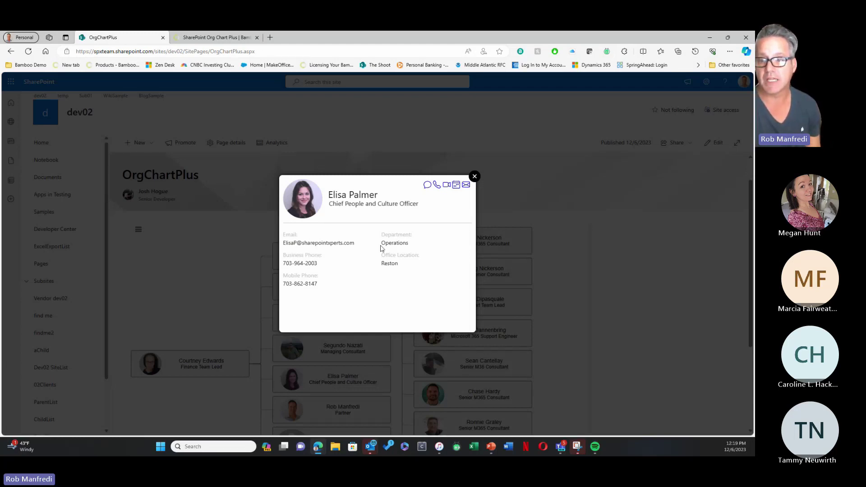
left_click(458, 187)
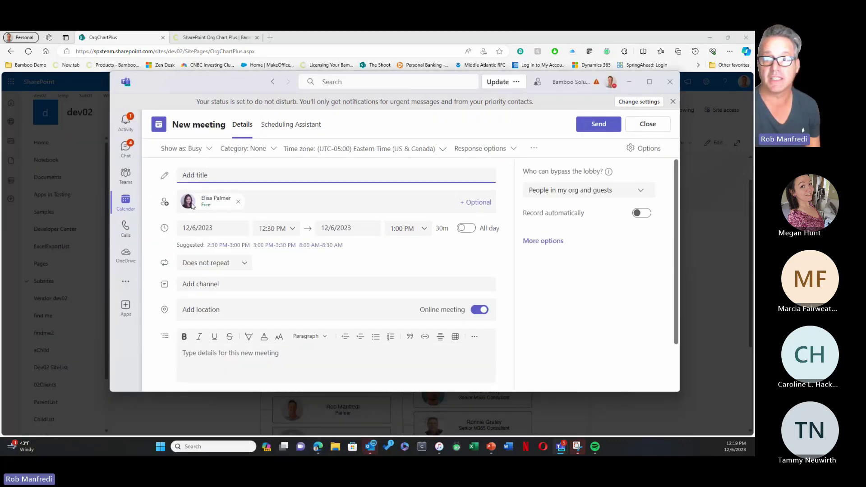
left_click(193, 207)
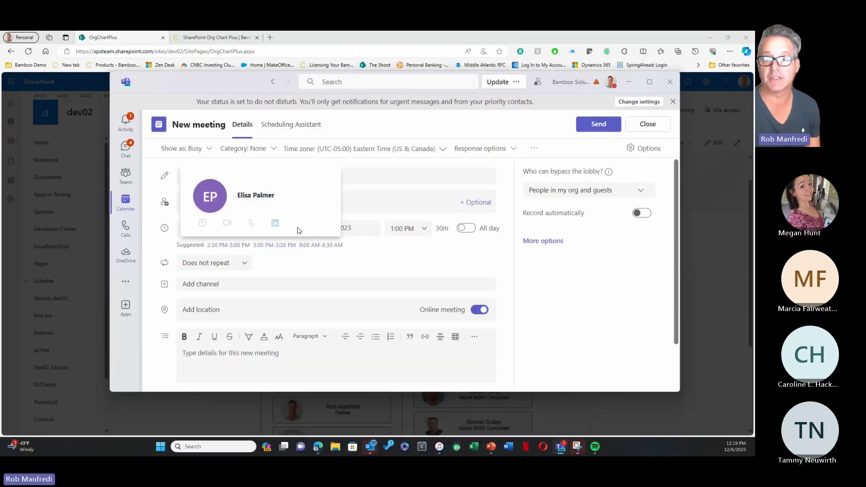
left_click(592, 301)
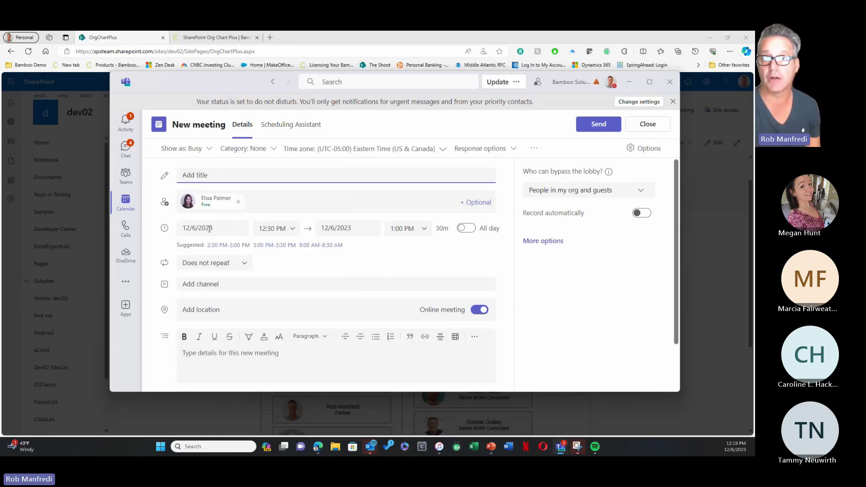
left_click(647, 124)
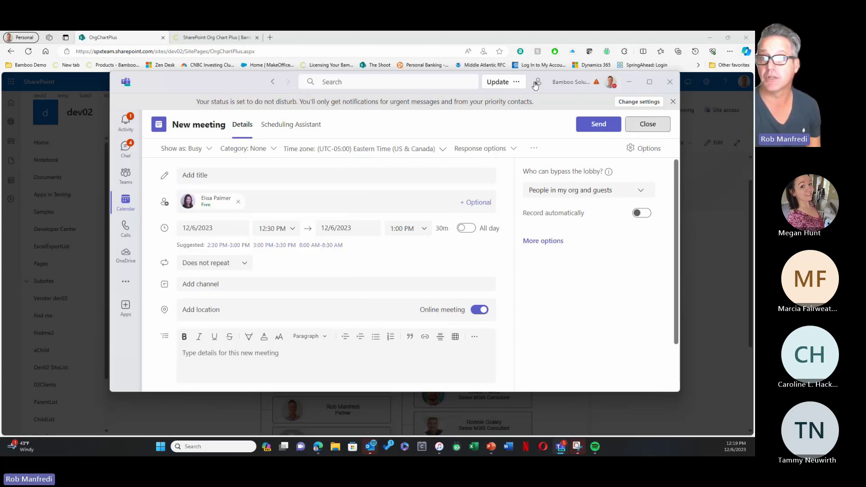
left_click_drag(254, 86, 0, 194)
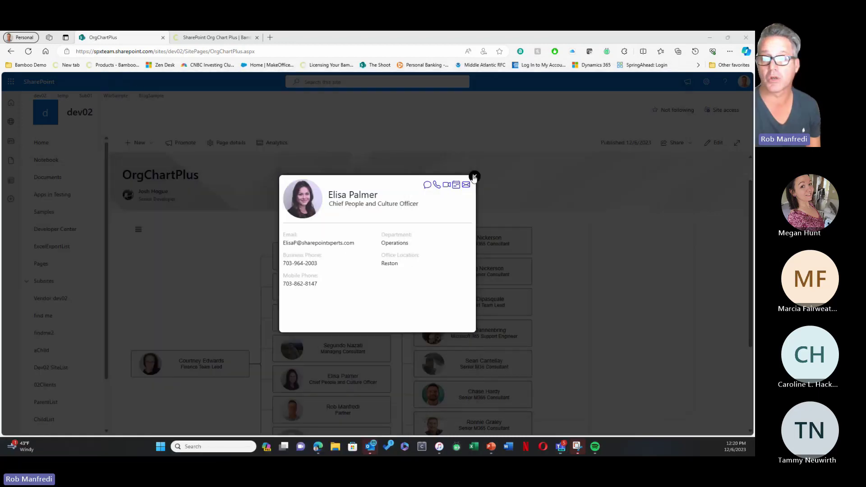
left_click(474, 177)
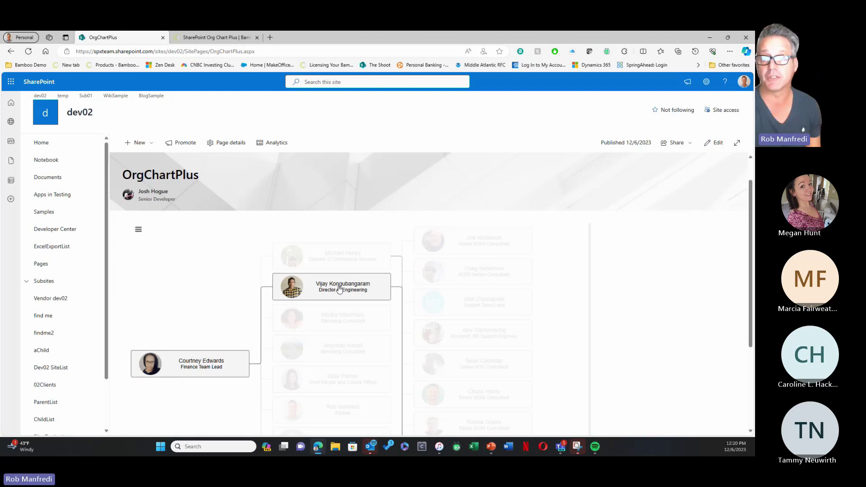
left_click(350, 256)
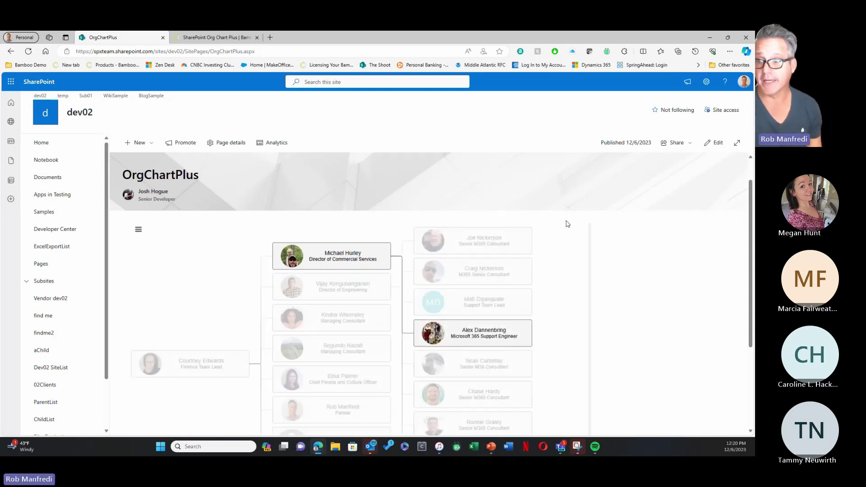
Put the OrgChartPlus page into edit mode and open the org chart web part's settings.
left_click(712, 142)
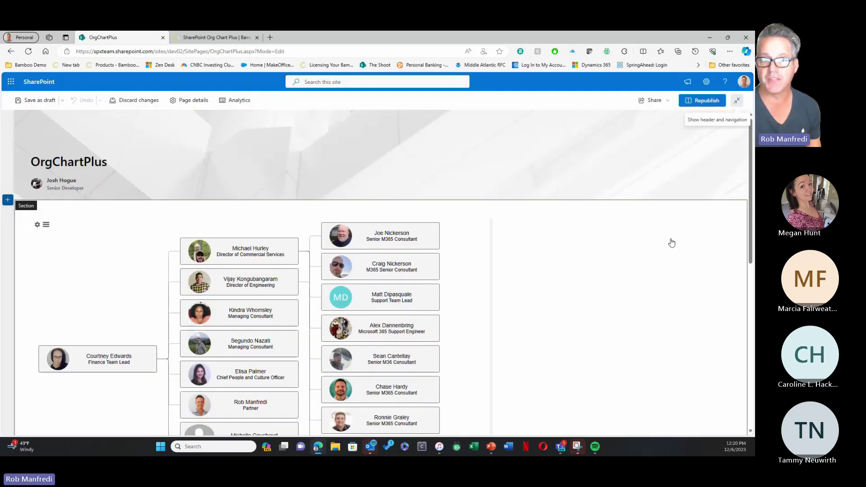
left_click(37, 227)
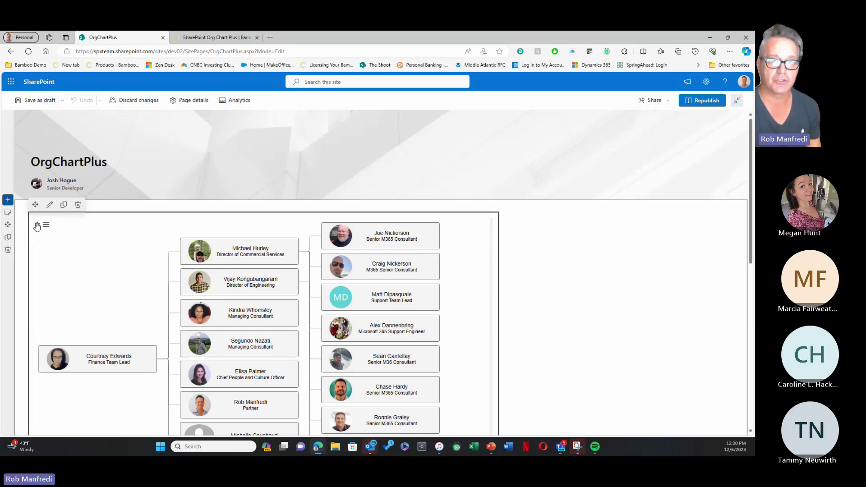
left_click(37, 226)
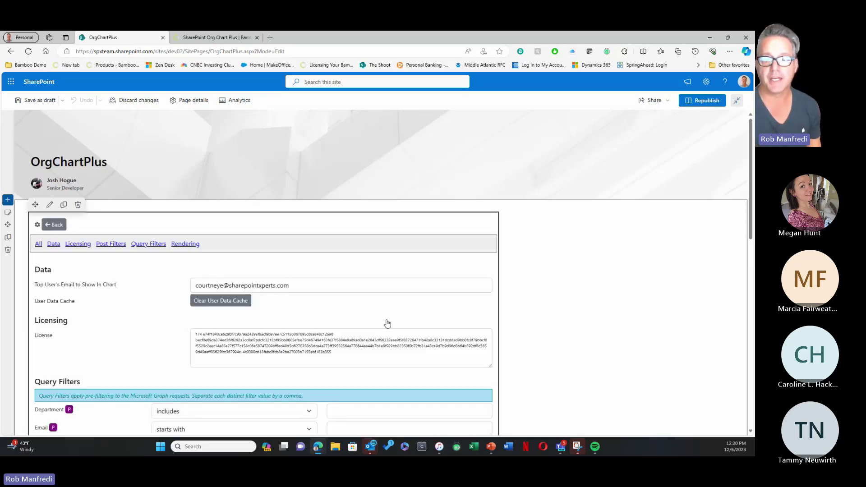
Review the chart settings and change the top user's email to the Director of Commercial Services' address.
scroll(404, 306, "down", 2)
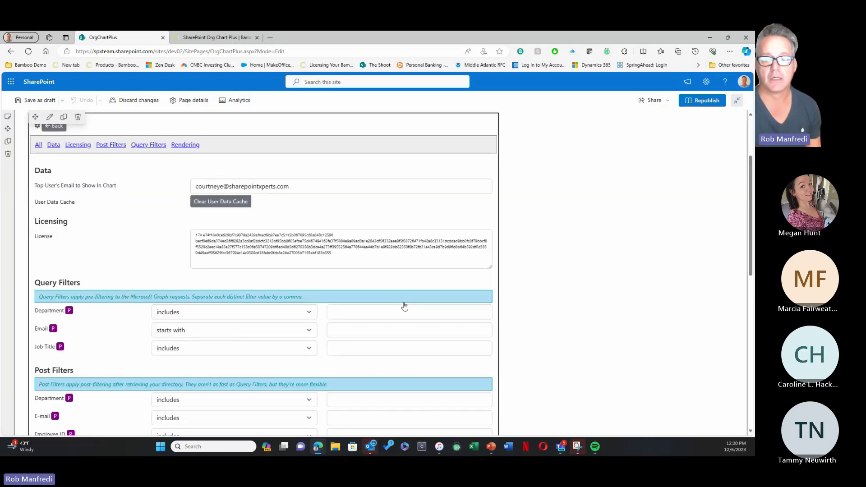
scroll(433, 336, "down", 1)
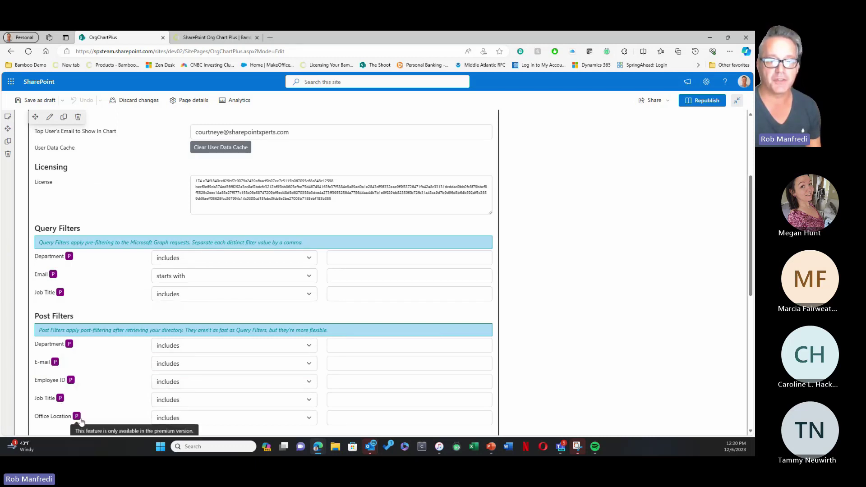
scroll(132, 401, "down", 3)
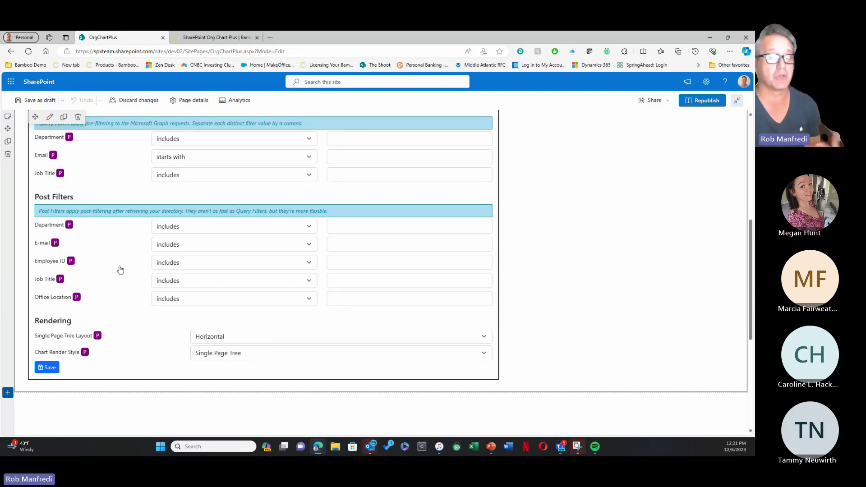
scroll(123, 276, "up", 3)
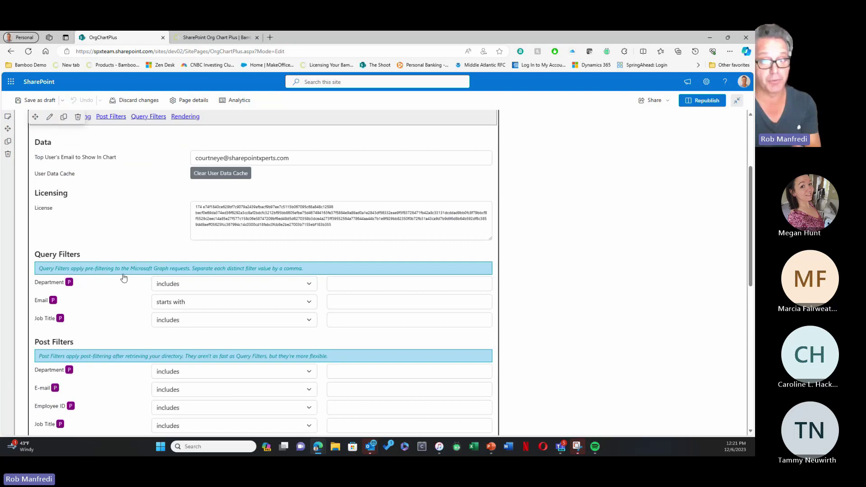
scroll(182, 280, "up", 2)
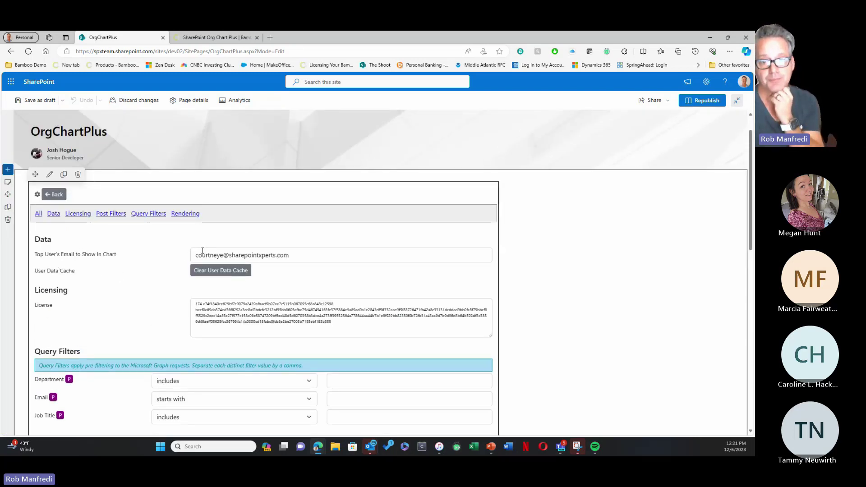
left_click(221, 254)
left_click_drag(225, 255, 181, 257)
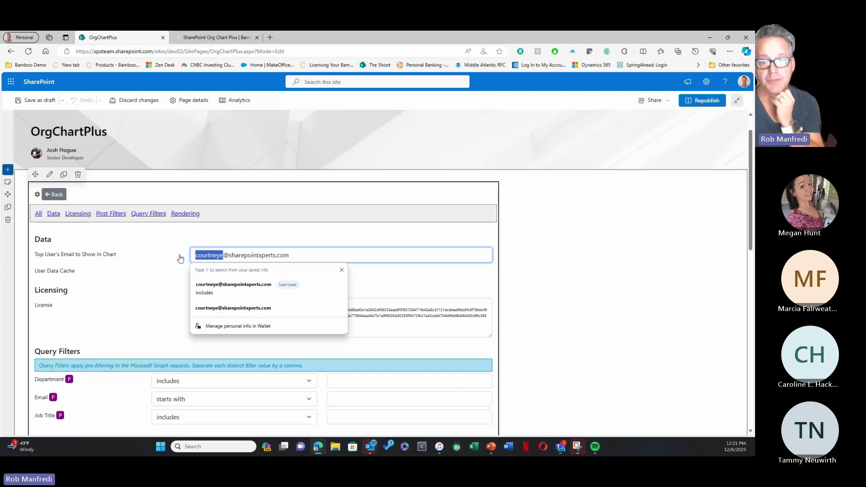
type("mikeh")
left_click(152, 276)
Examine the condition choices for the Department, Email and Job Title query filters.
scroll(152, 277, "down", 3)
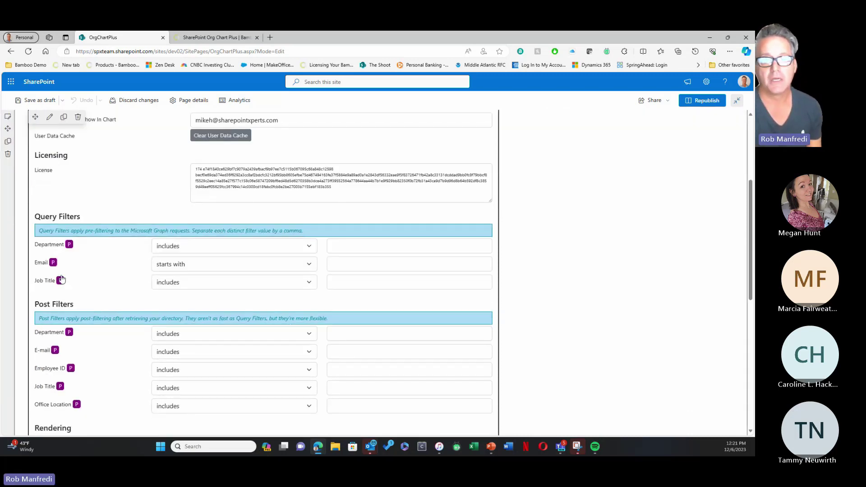
left_click(193, 249)
left_click(191, 246)
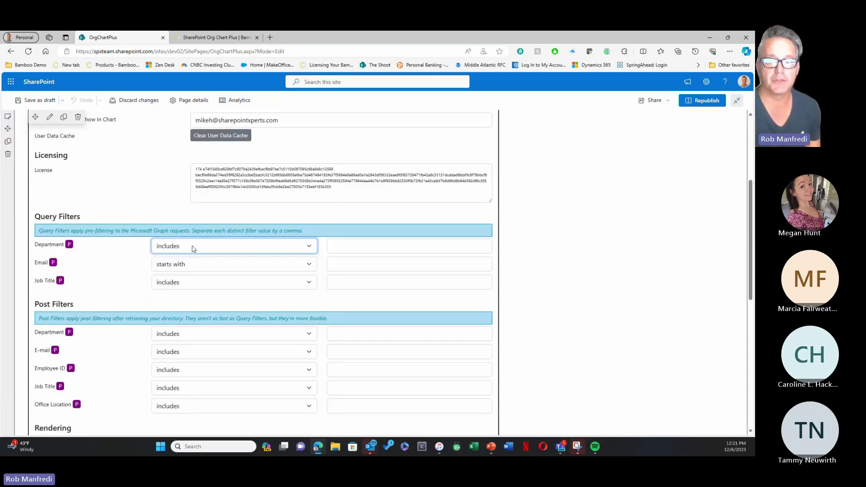
left_click(186, 265)
left_click(185, 278)
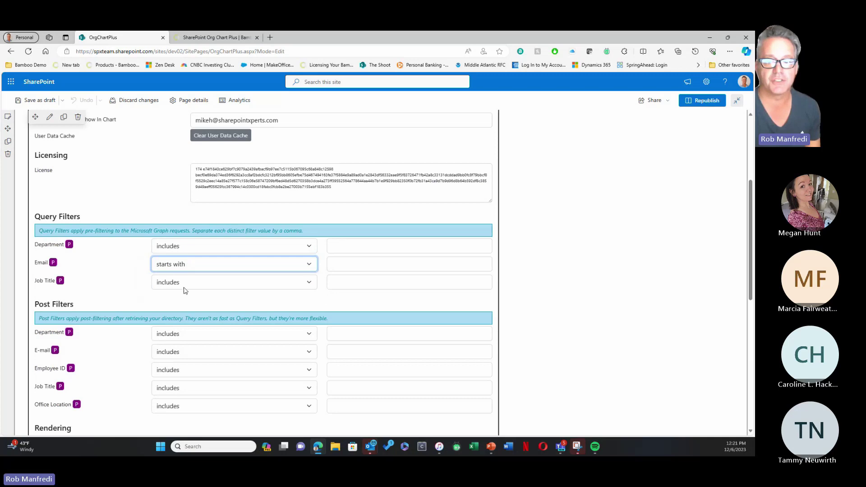
left_click(183, 286)
left_click(183, 287)
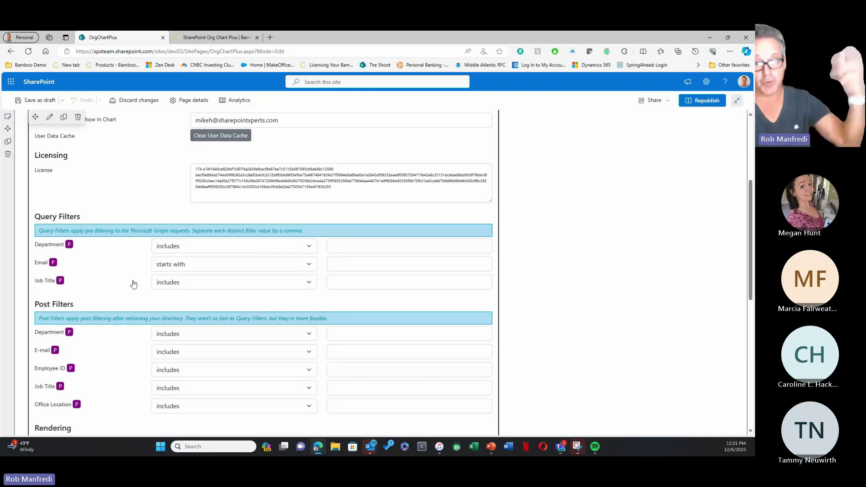
Try a Department post filter with the condition "includes" and the value "Operations".
scroll(133, 284, "down", 2)
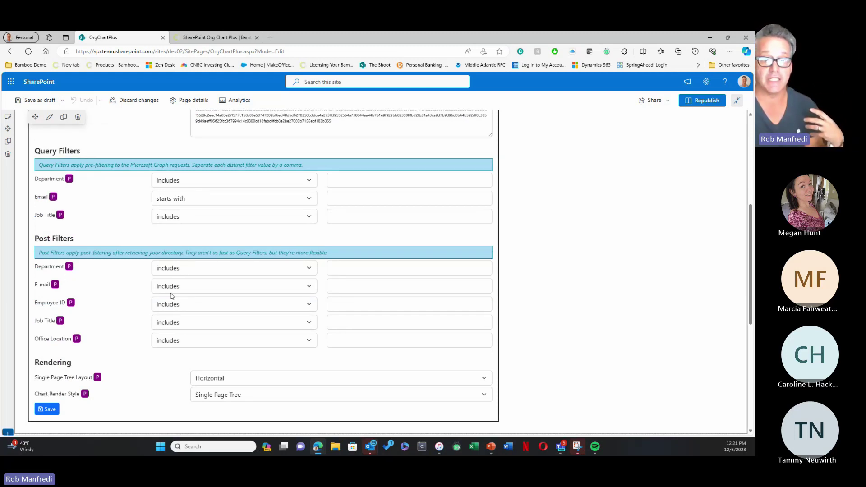
left_click(194, 268)
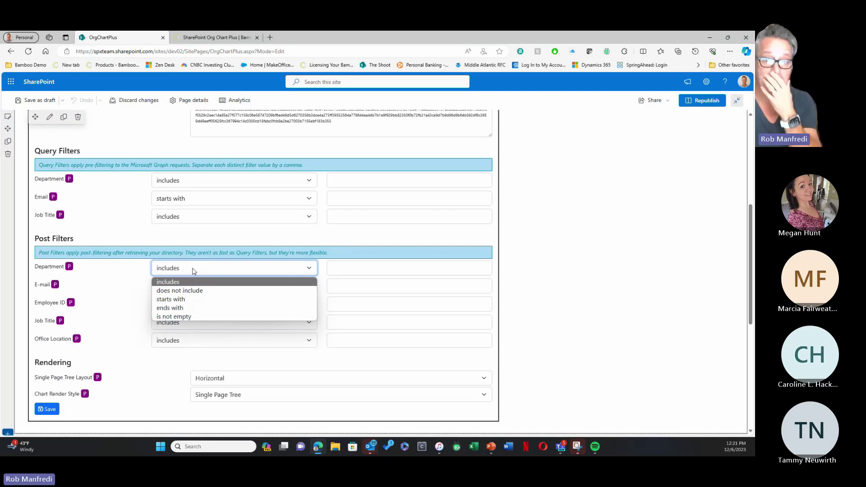
left_click(171, 282)
left_click(374, 269)
type("Operations")
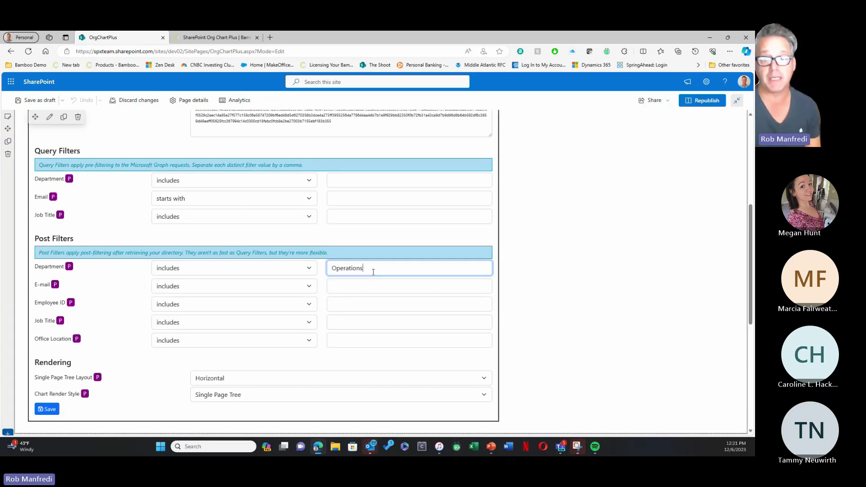
Clear the value of the Department post filter.
scroll(343, 271, "up", 6)
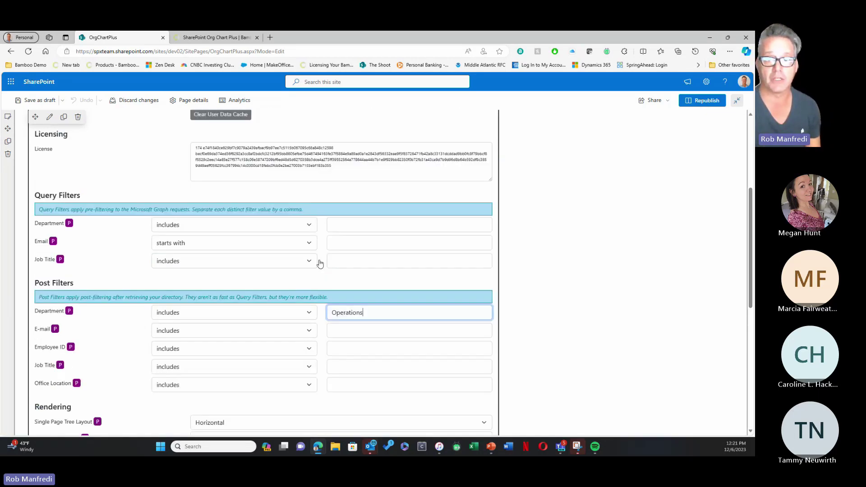
scroll(216, 232, "down", 5)
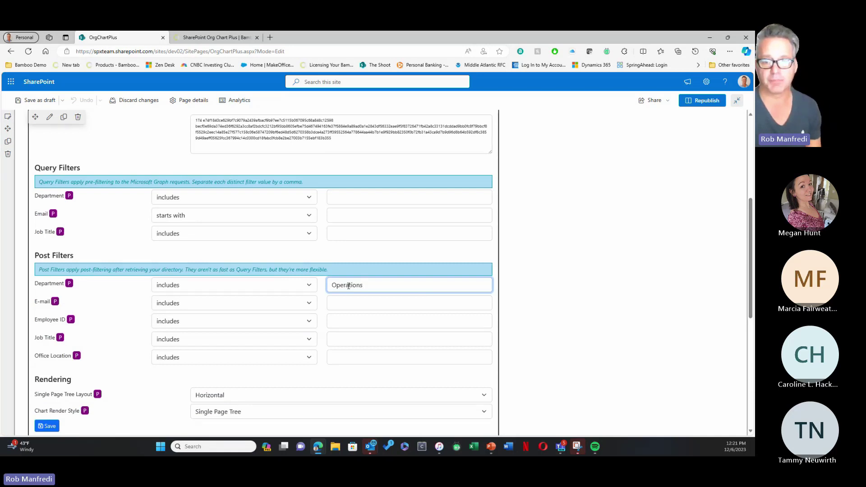
double_click(349, 286)
key("BackSpace")
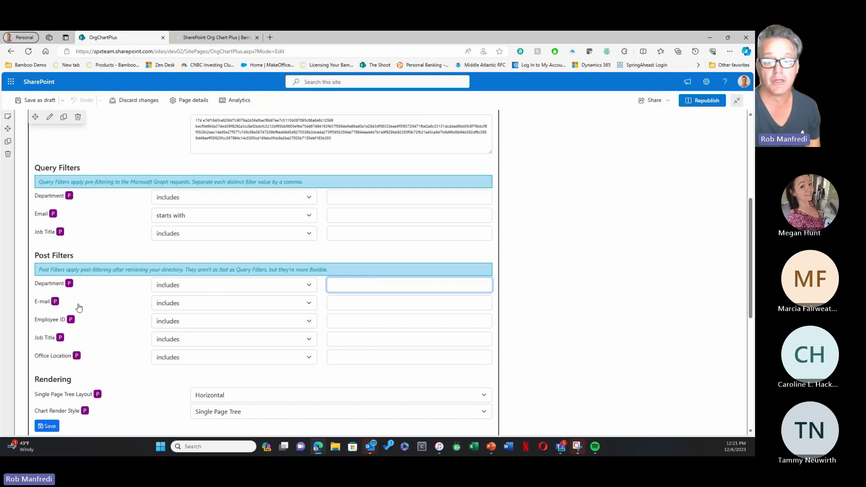
Try the "is not empty" condition on the Employee ID post filter and set it back to "includes".
scroll(158, 306, "down", 2)
left_click(205, 259)
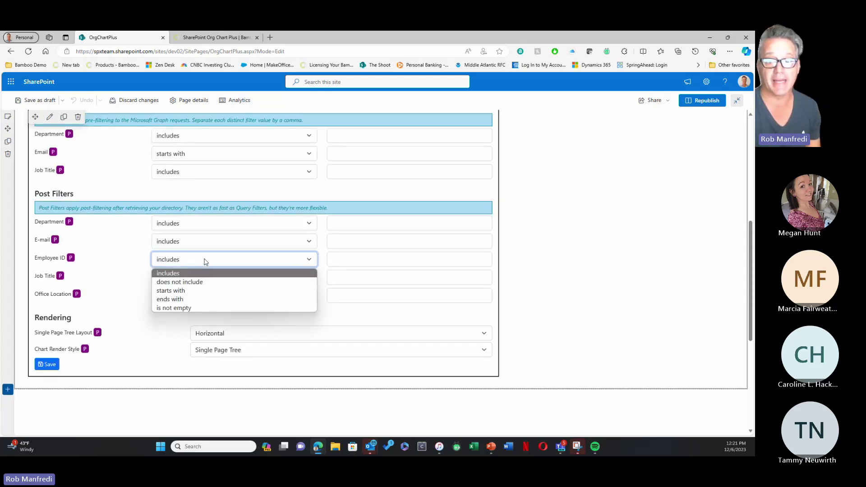
left_click(187, 307)
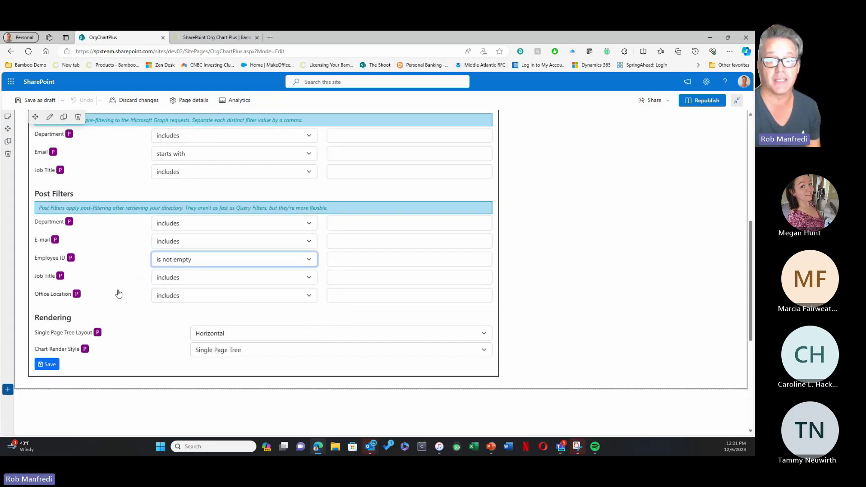
left_click(219, 266)
left_click(159, 274)
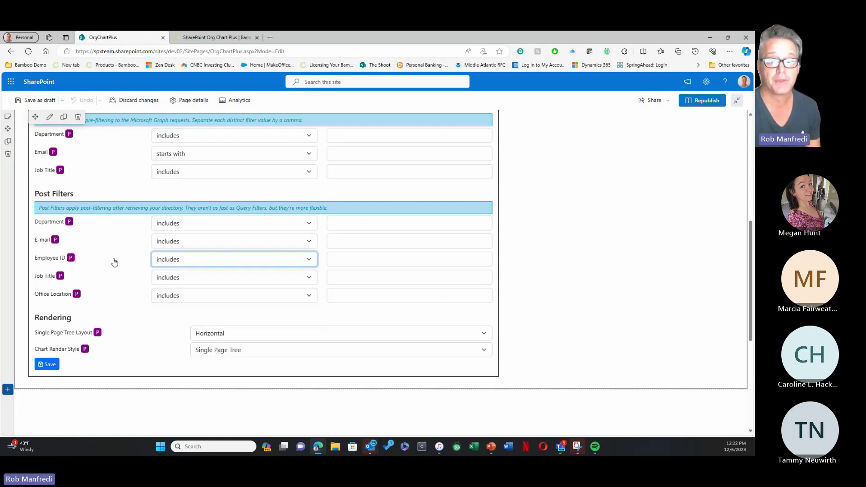
Examine the condition choices for the Office Location post filter.
scroll(112, 259, "down", 1)
left_click(199, 281)
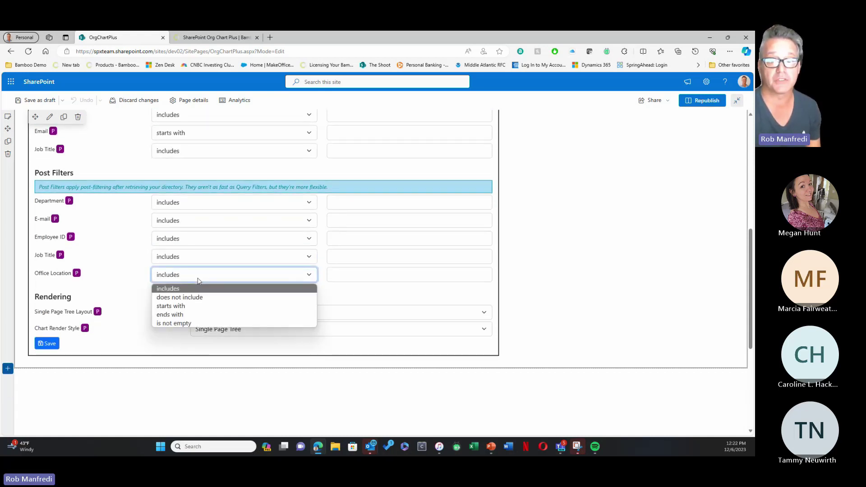
left_click(114, 275)
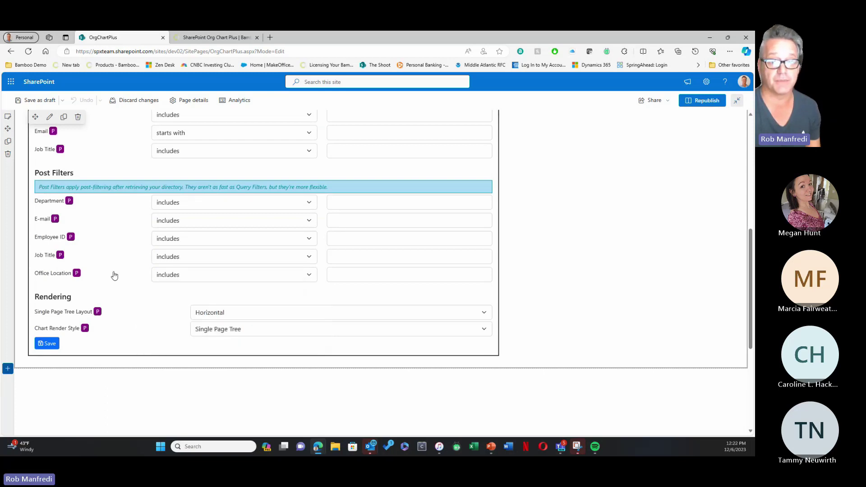
Set Single Page Tree Layout to Vertical and Chart Render Style to Simple (only two levels viewable at a time), and save the settings.
left_click(284, 316)
left_click(205, 325)
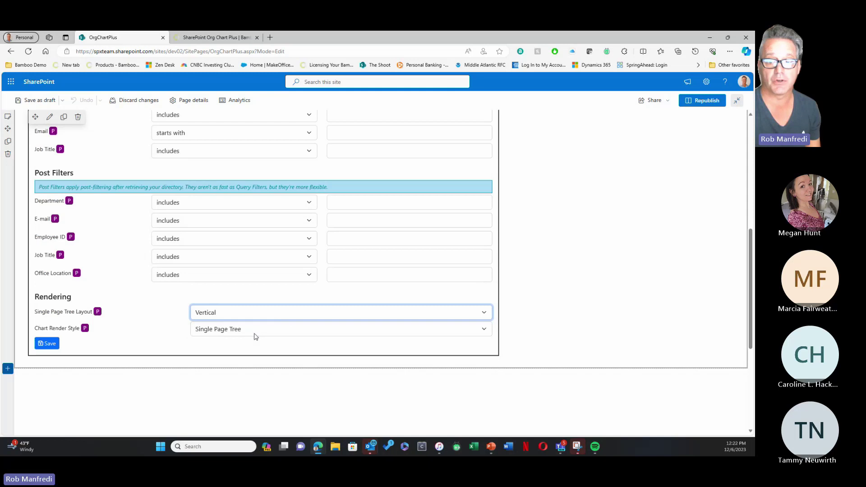
left_click(256, 337)
left_click(248, 348)
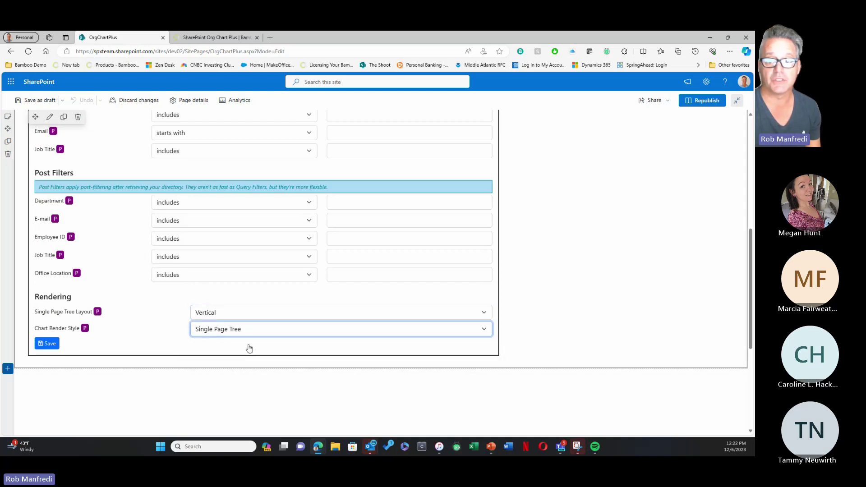
left_click(48, 344)
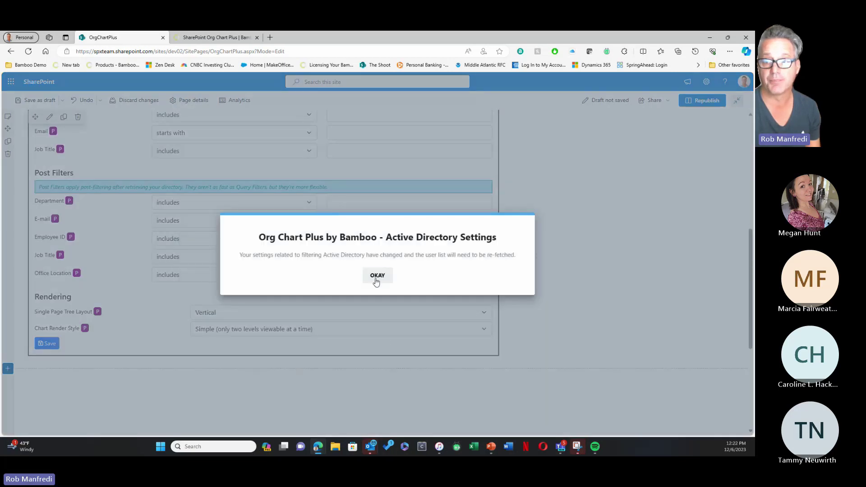
left_click(377, 273)
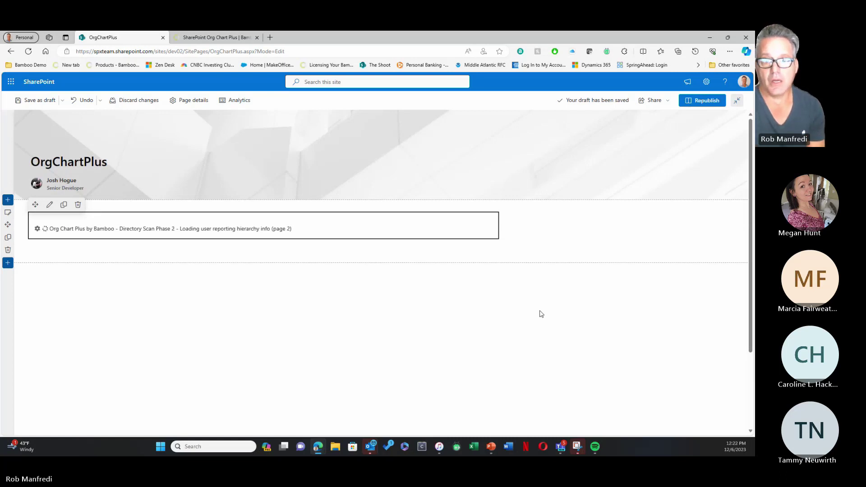
Republish the OrgChartPlus page and view the chart in the Simple render style.
scroll(541, 301, "down", 2)
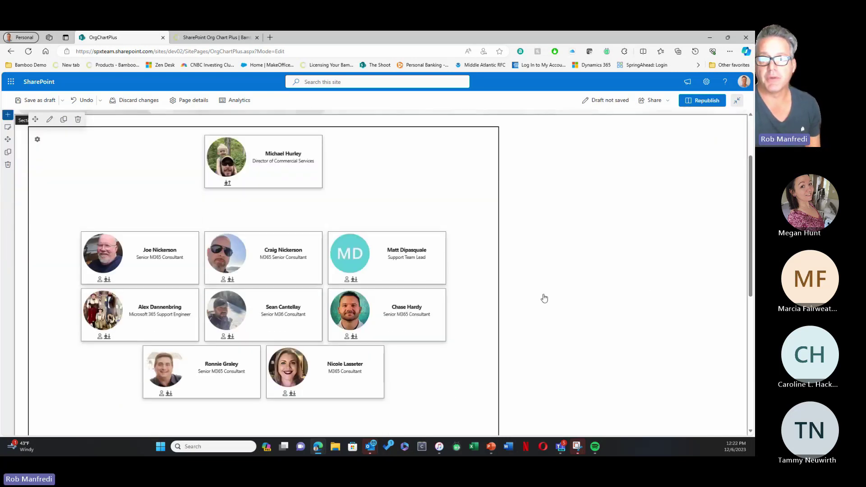
left_click(705, 100)
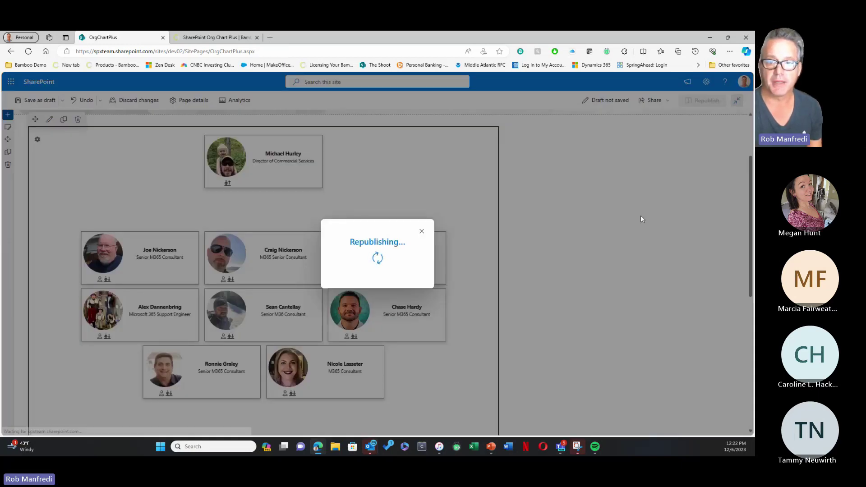
scroll(592, 257, "down", 1)
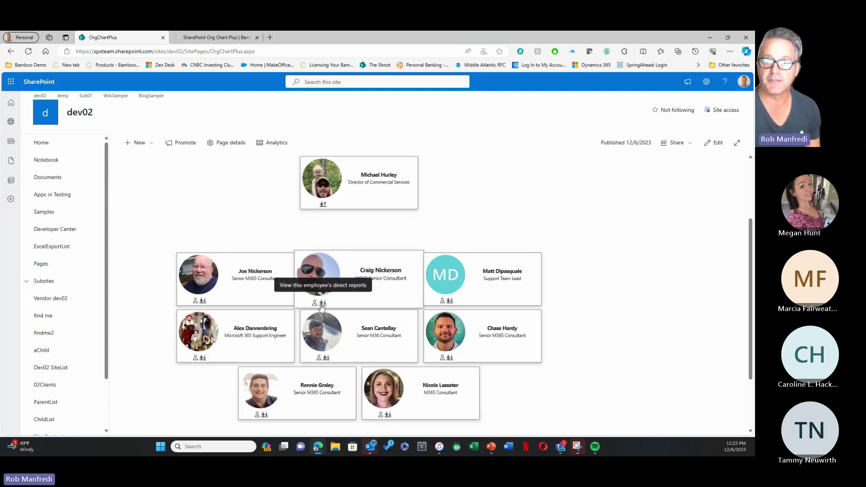
Move the chart up to the Finance Team Lead and view the contact cards of that lead and the Director of Commercial Services.
left_click(319, 207)
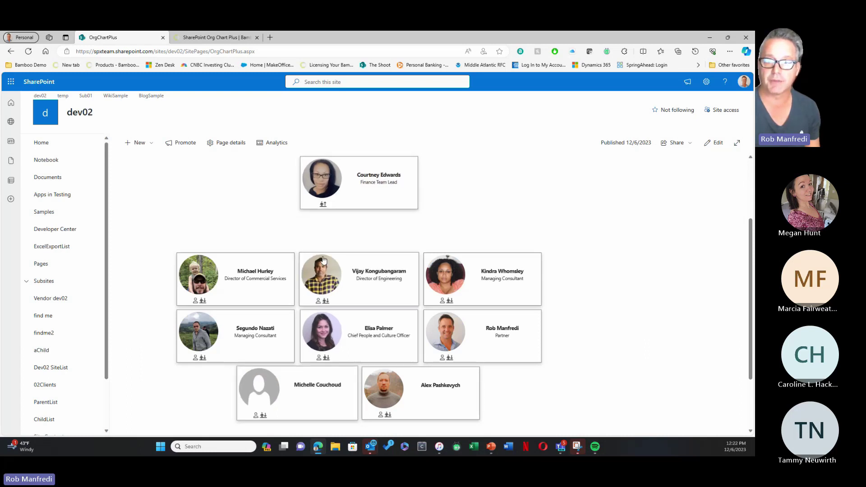
left_click(320, 198)
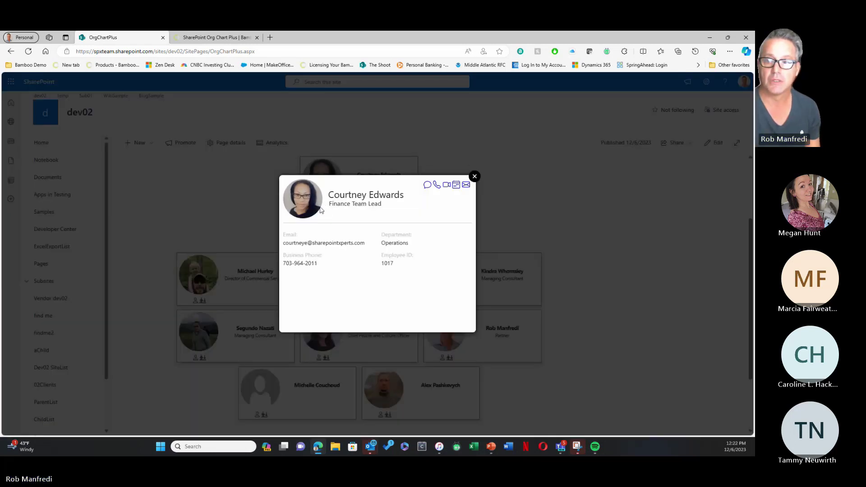
left_click(475, 177)
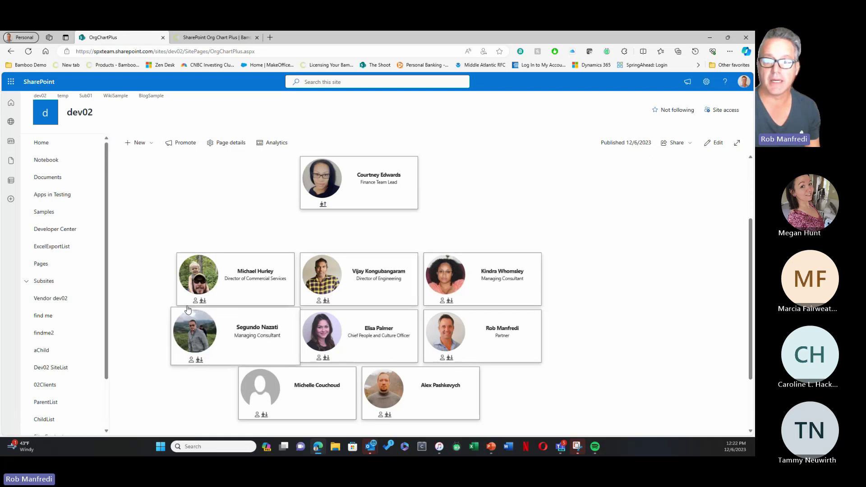
left_click(204, 301)
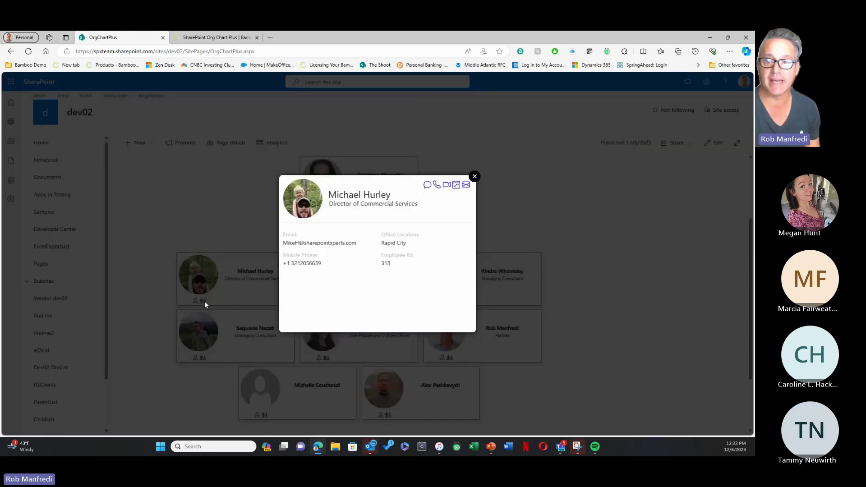
left_click(474, 176)
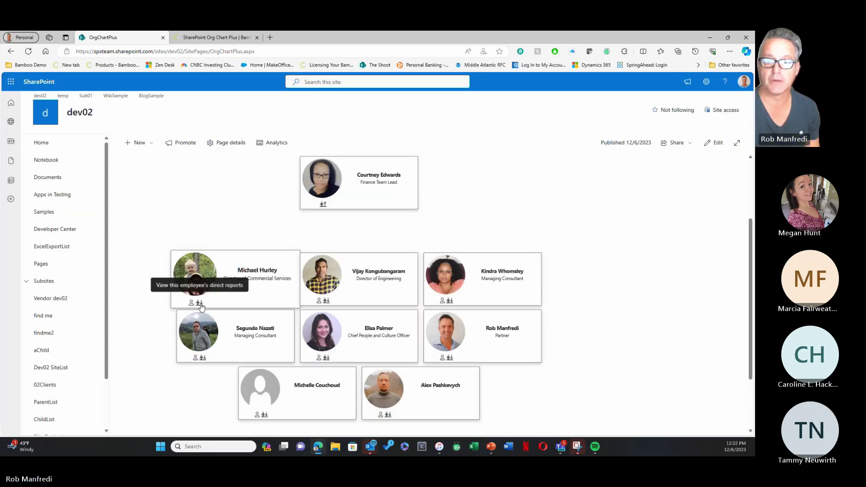
Show the Director of Commercial Services' direct reports, view the first consultant's contact card, and return to the manager's level.
left_click(199, 302)
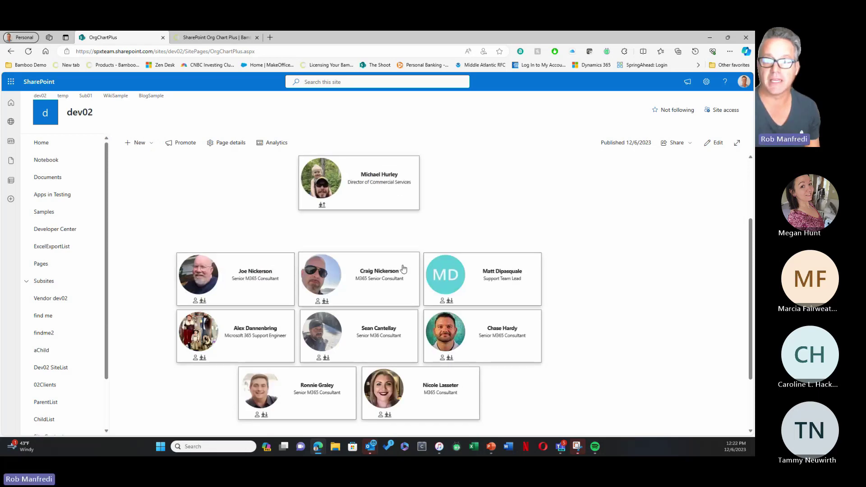
left_click(250, 300)
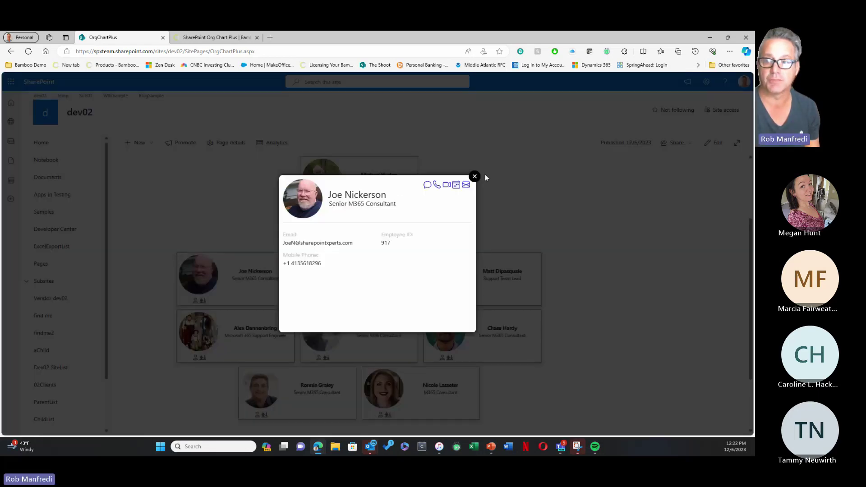
left_click(474, 176)
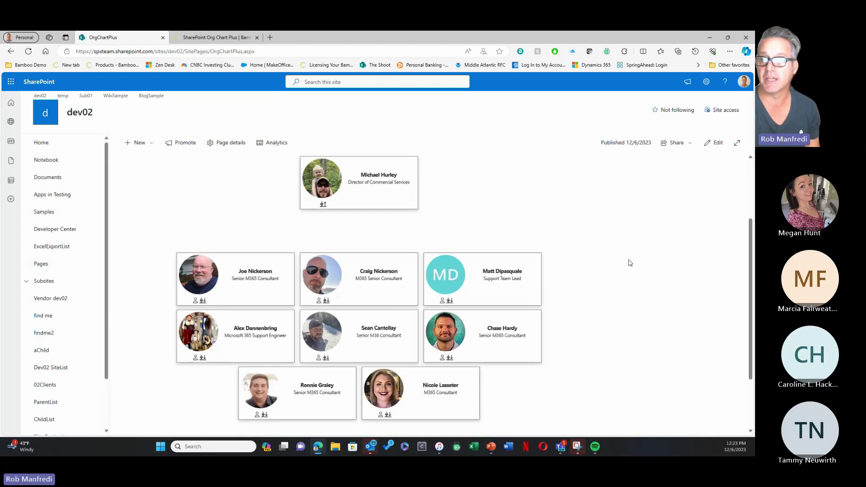
left_click(319, 207)
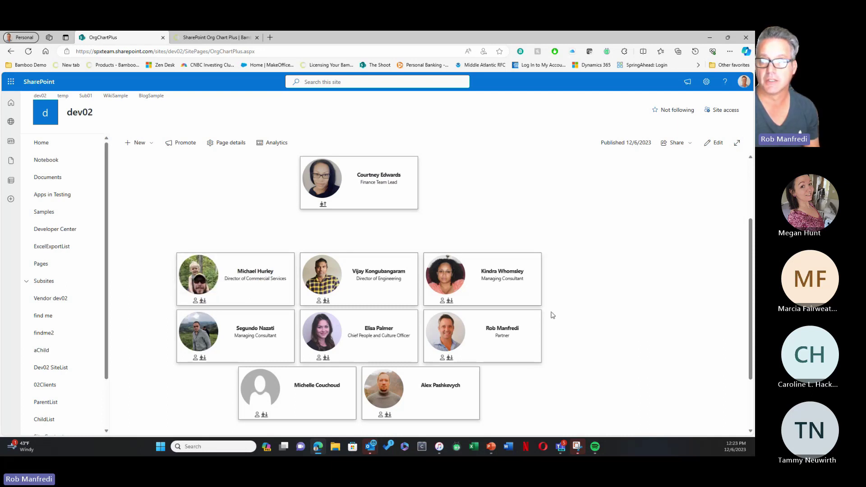
Set the web part's Single Page Tree Layout to Horizontal, save the settings and republish the page.
left_click(717, 143)
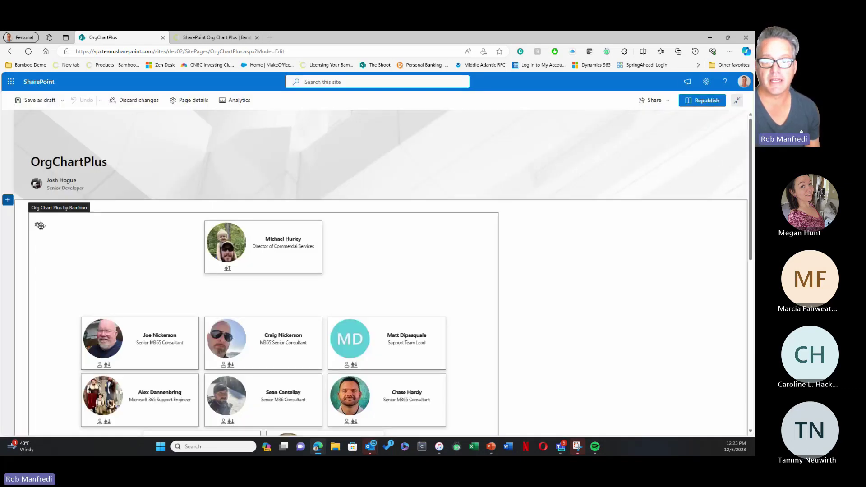
left_click(40, 225)
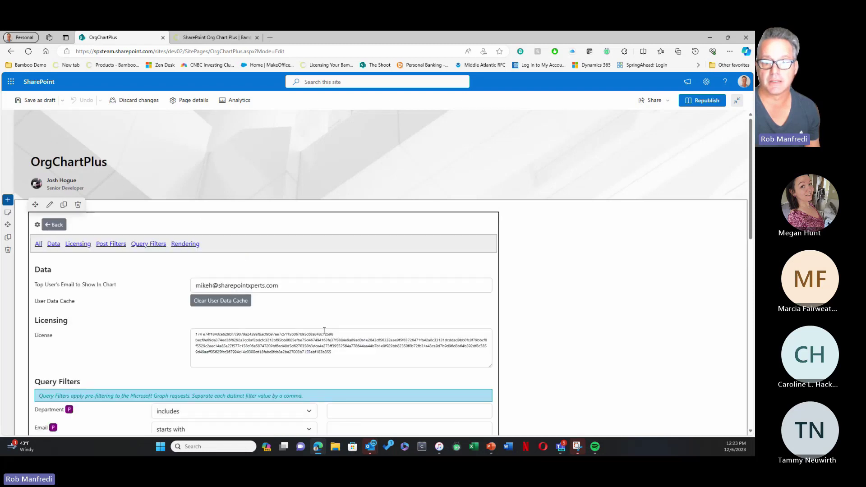
scroll(324, 331, "down", 10)
scroll(299, 310, "up", 3)
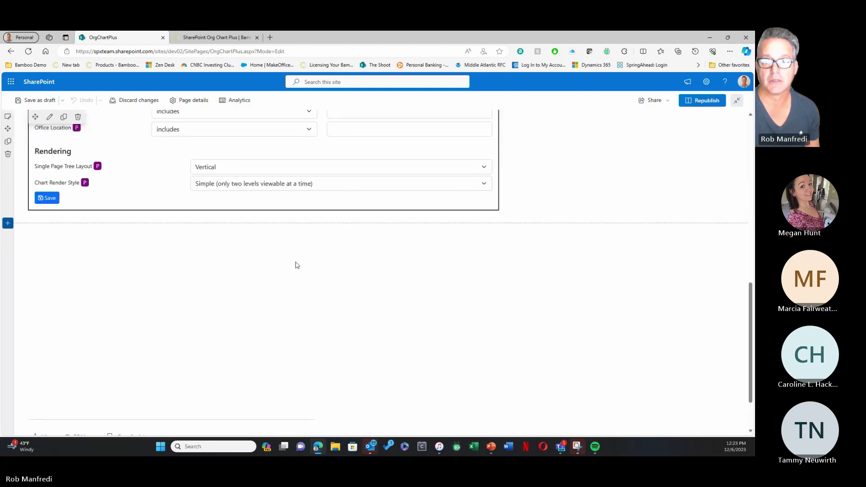
left_click(264, 173)
left_click(236, 187)
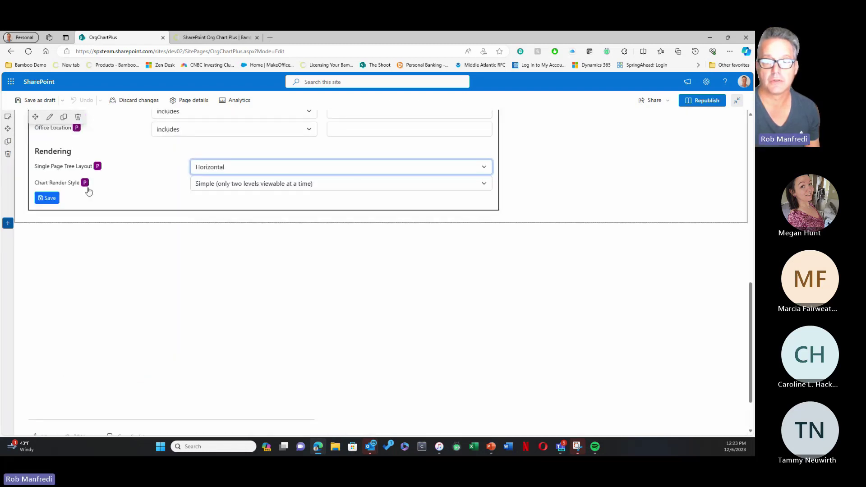
left_click(46, 199)
left_click(377, 279)
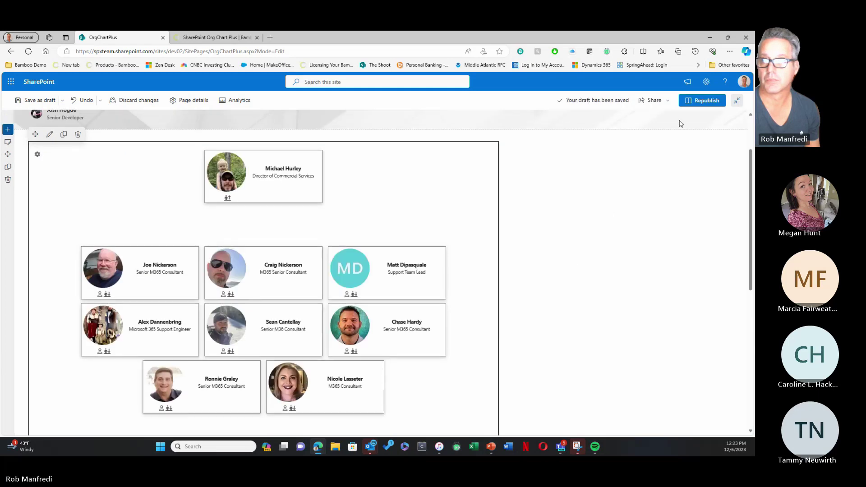
left_click(698, 103)
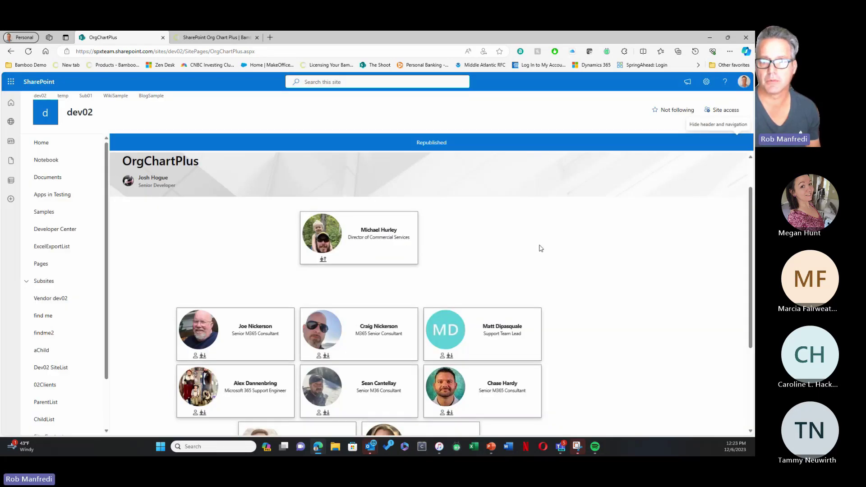
Reopen the web part settings for editing and set the layout to Vertical and the Chart Render Style to Single Page Tree.
left_click(709, 140)
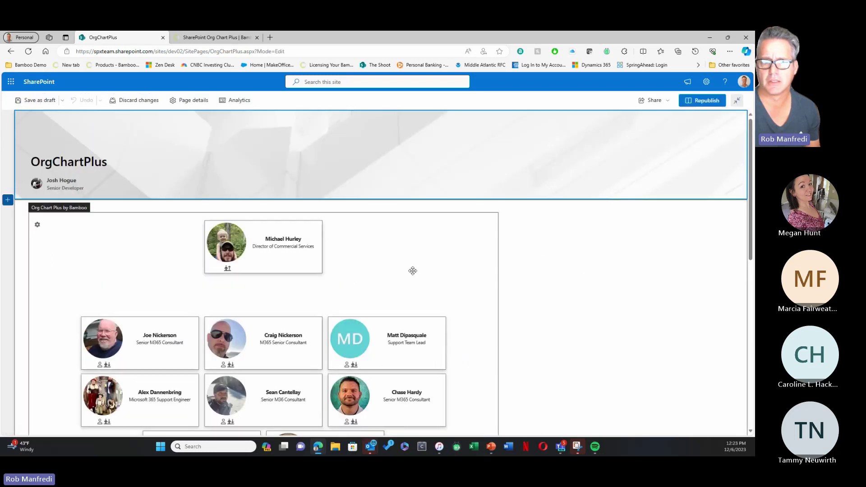
left_click(37, 225)
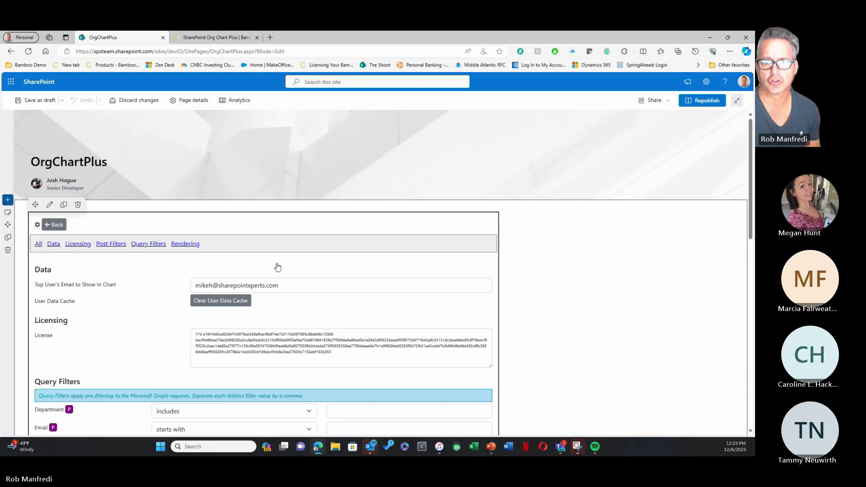
scroll(329, 303, "down", 9)
scroll(328, 304, "up", 3)
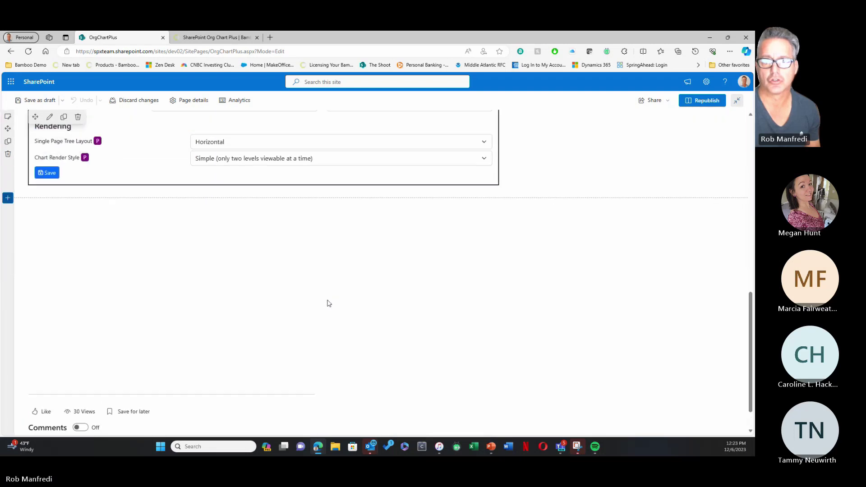
left_click(269, 209)
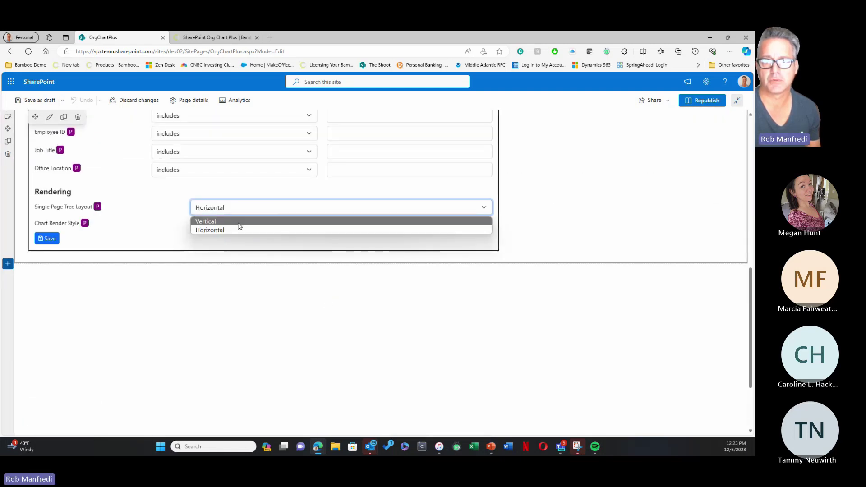
left_click(239, 229)
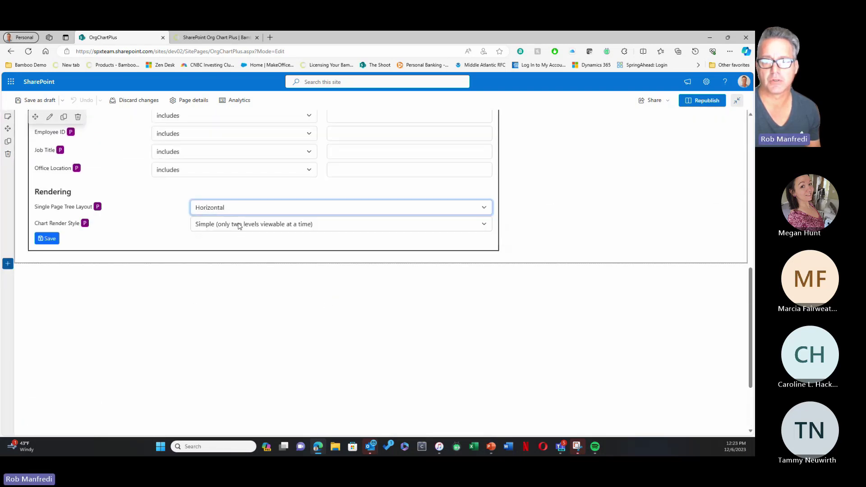
left_click(257, 211)
left_click(248, 208)
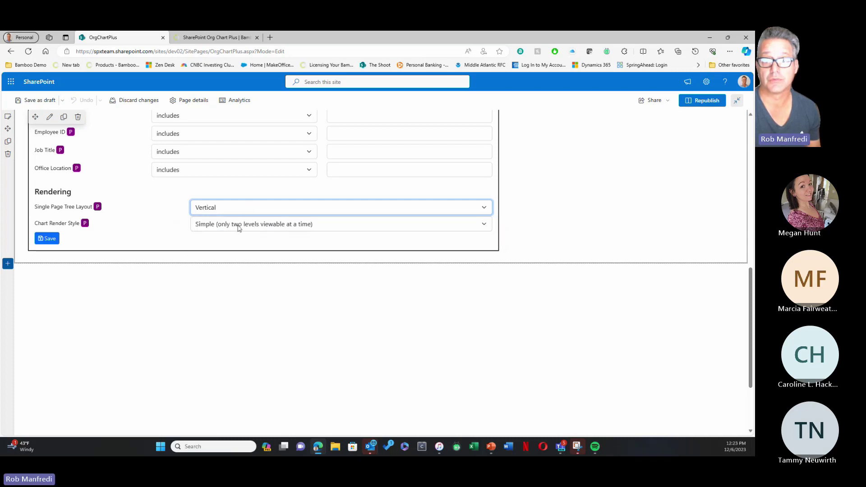
left_click(239, 227)
left_click(223, 247)
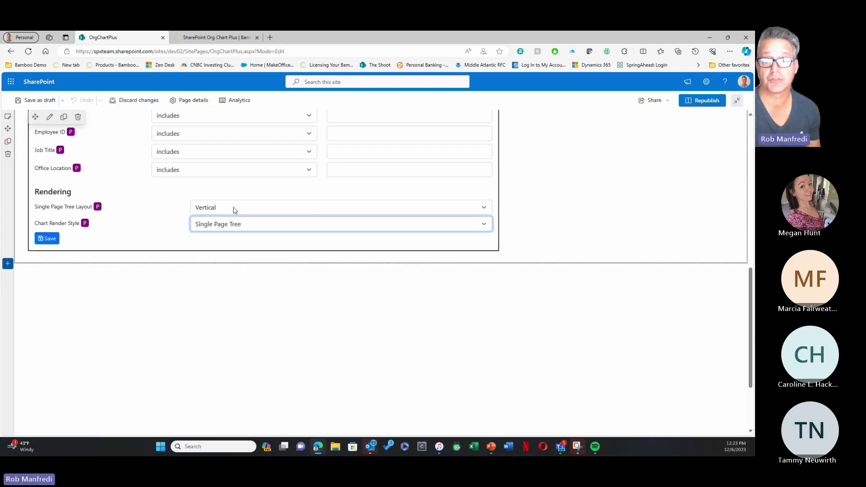
Set the Single Page Tree Layout to Horizontal and save the web part settings.
left_click(234, 209)
left_click(222, 237)
left_click(40, 240)
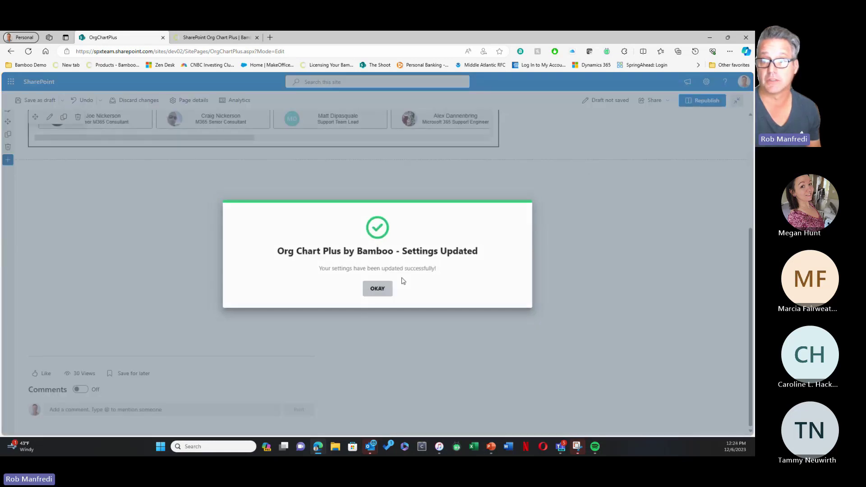
left_click(384, 287)
Republish the page with the Single Page Tree chart and look over the published tree.
scroll(571, 224, "up", 4)
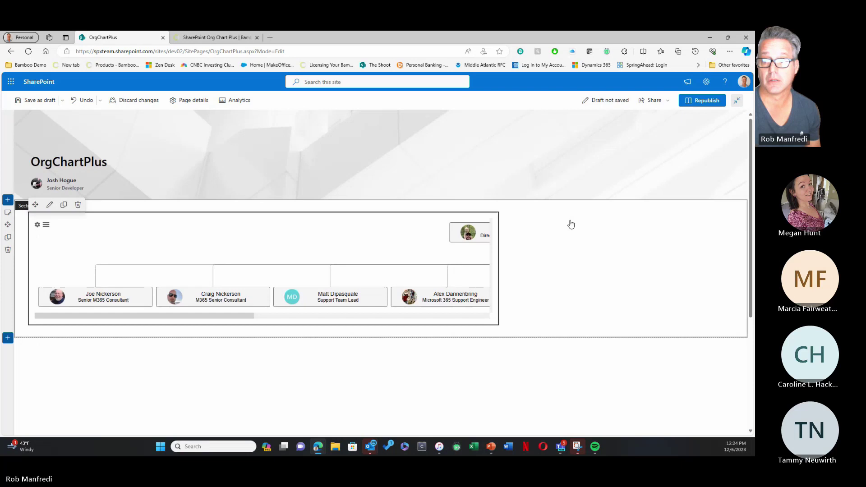
left_click(706, 101)
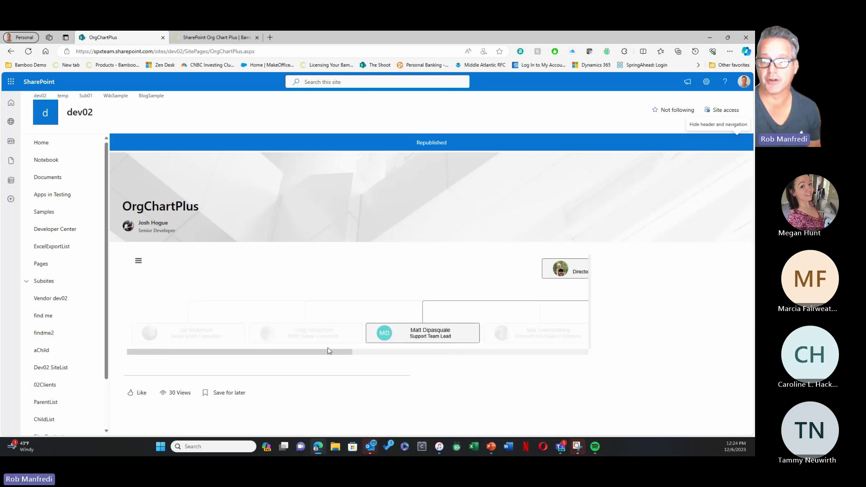
left_click_drag(328, 351, 296, 358)
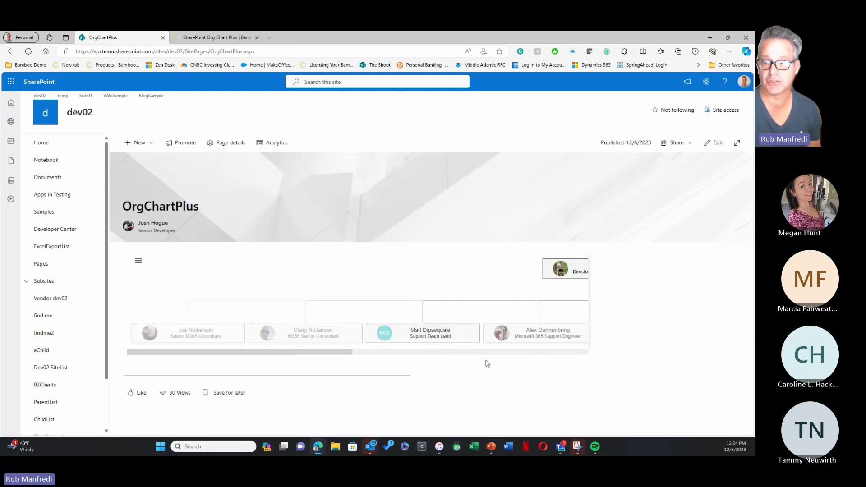
Reopen the web part settings for editing, set the Single Page Tree Layout to Horizontal and save the settings.
left_click(713, 143)
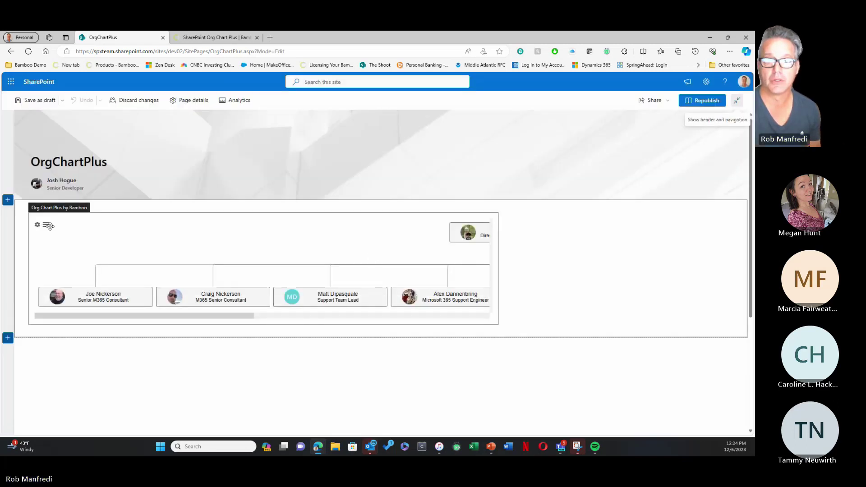
left_click(37, 225)
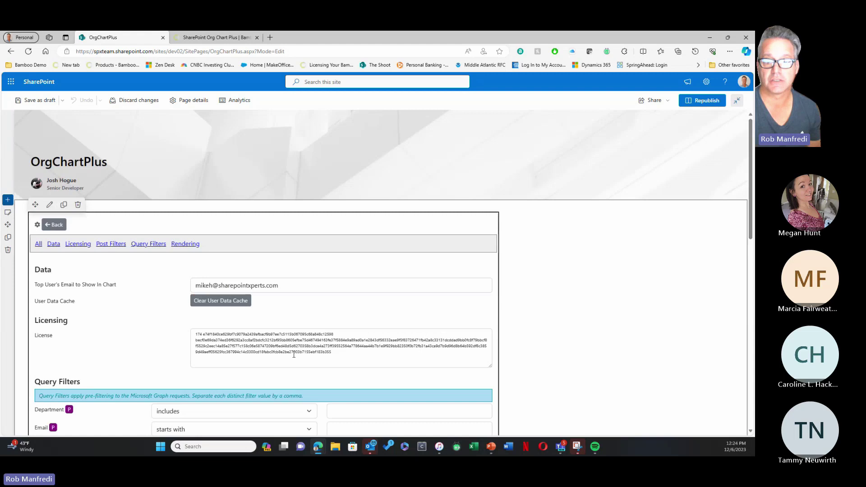
scroll(157, 315, "down", 10)
left_click(248, 217)
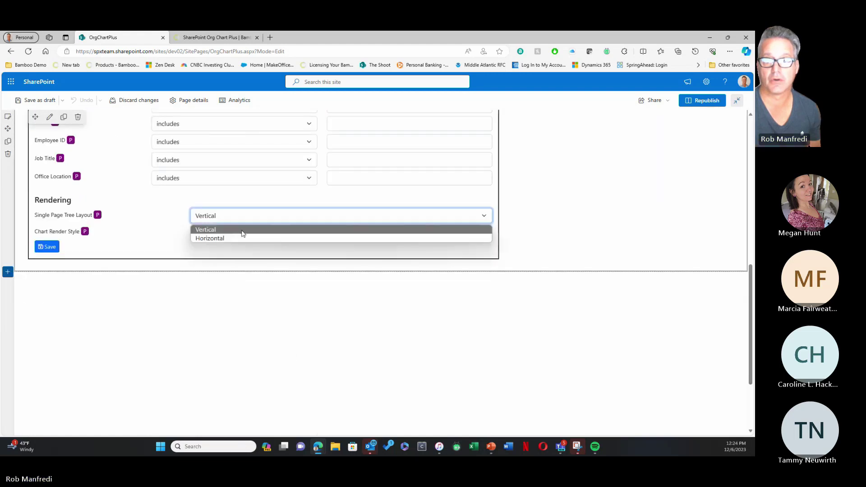
left_click(235, 238)
left_click(48, 247)
left_click(378, 288)
Republish the page and examine the horizontal tree, checking the manager's box and the branches to the direct reports.
left_click(705, 100)
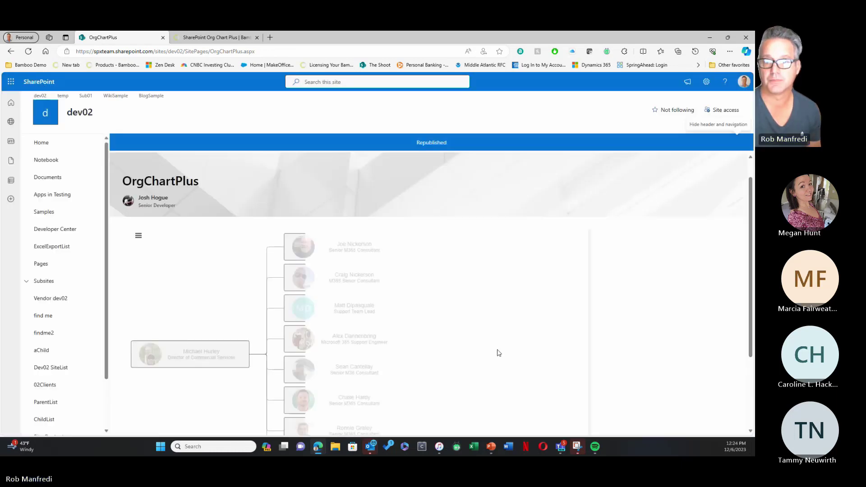
scroll(510, 345, "down", 3)
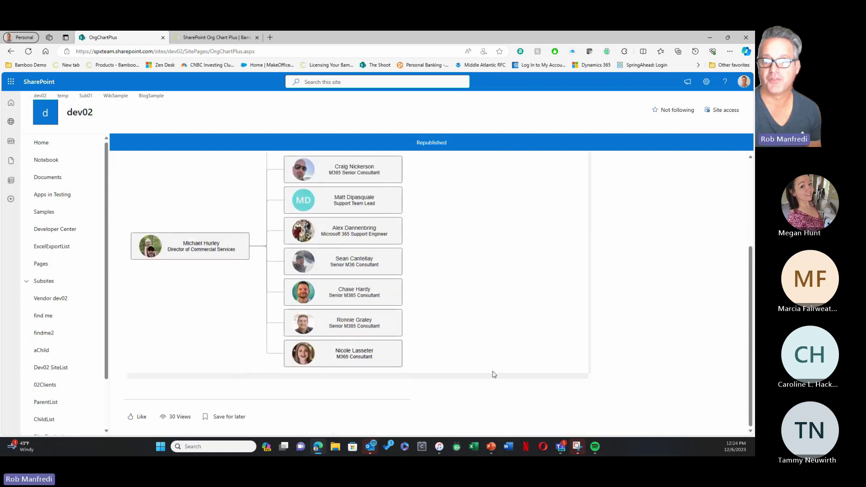
scroll(491, 373, "up", 3)
scroll(614, 349, "down", 2)
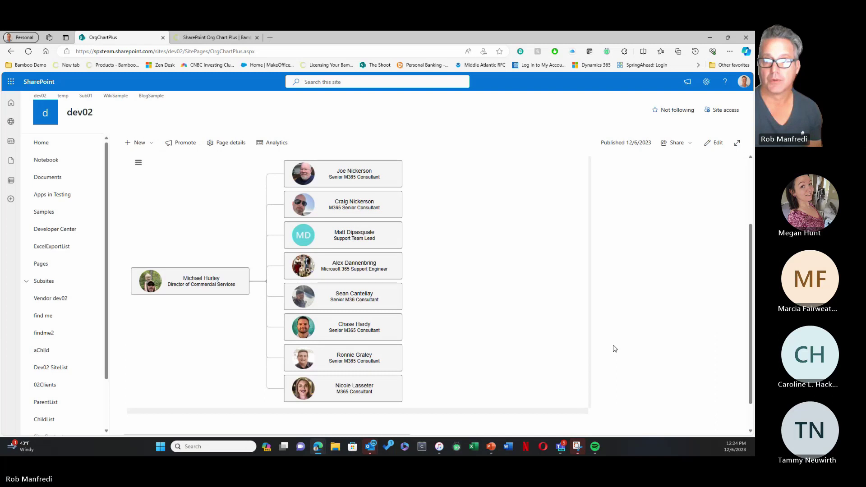
left_click(314, 366)
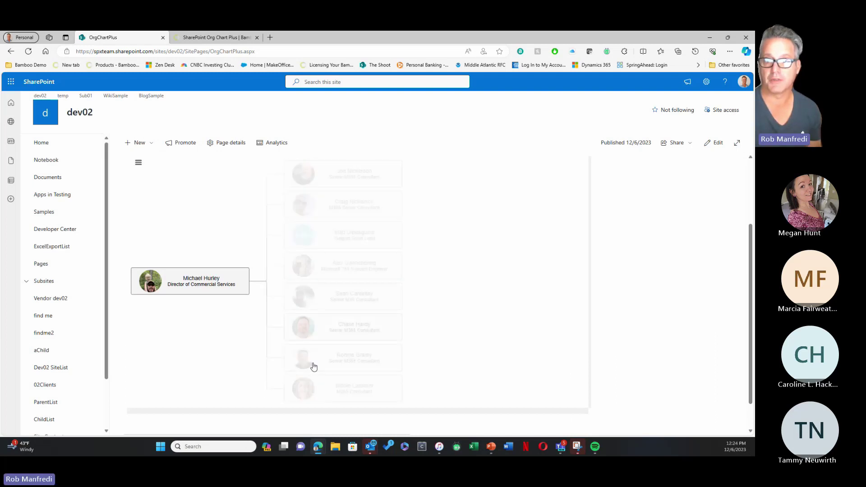
scroll(618, 332, "up", 3)
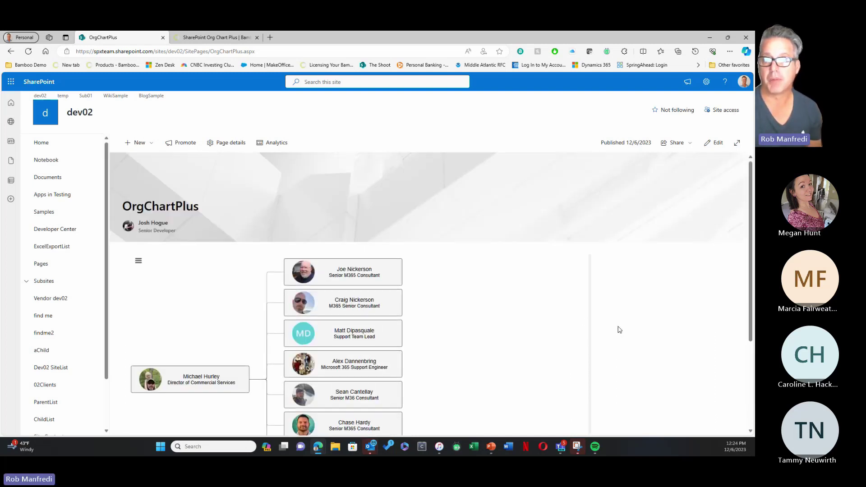
scroll(619, 330, "down", 2)
left_click(182, 294)
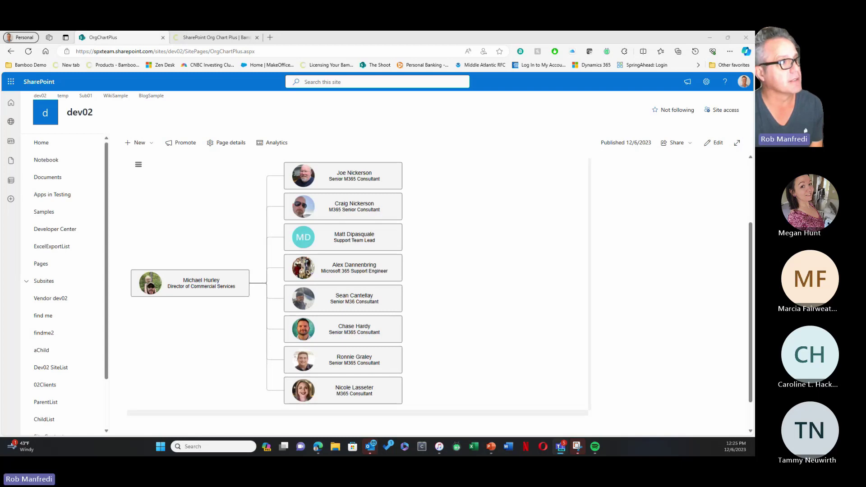
Bring the Microsoft Teams window into view and open the signed-in account's profile to view its Organization chart.
left_click_drag(0, 69, 118, 104)
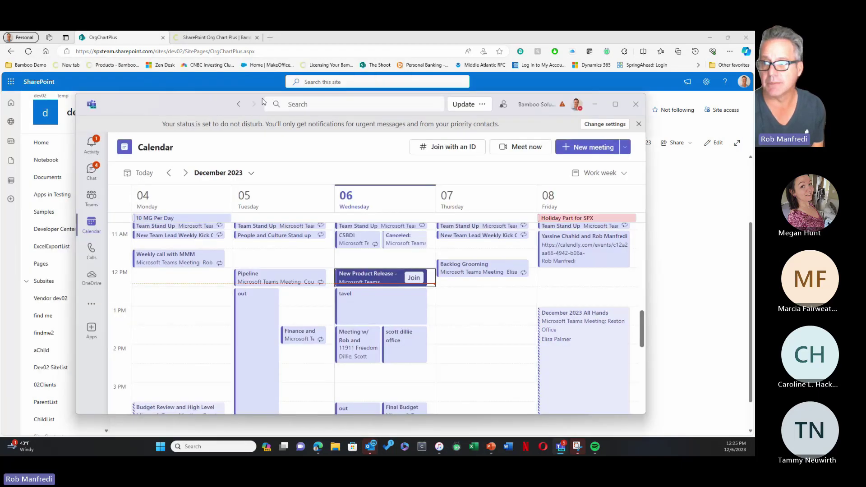
left_click(575, 104)
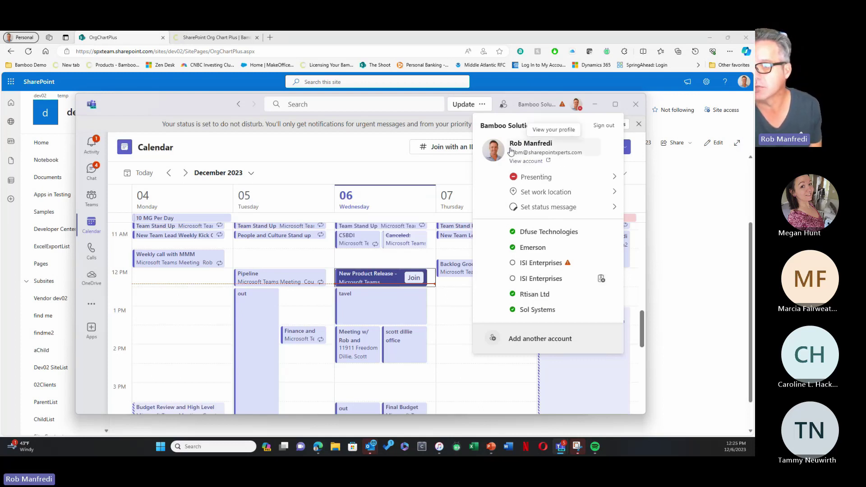
left_click(525, 148)
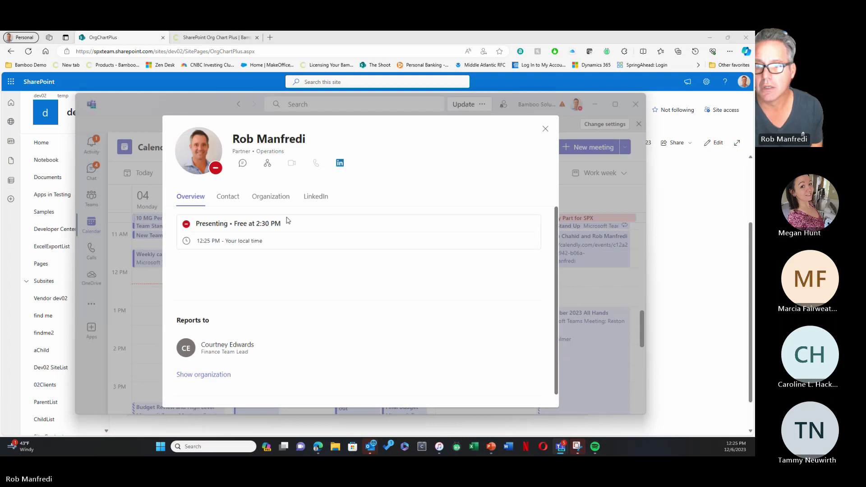
left_click(271, 197)
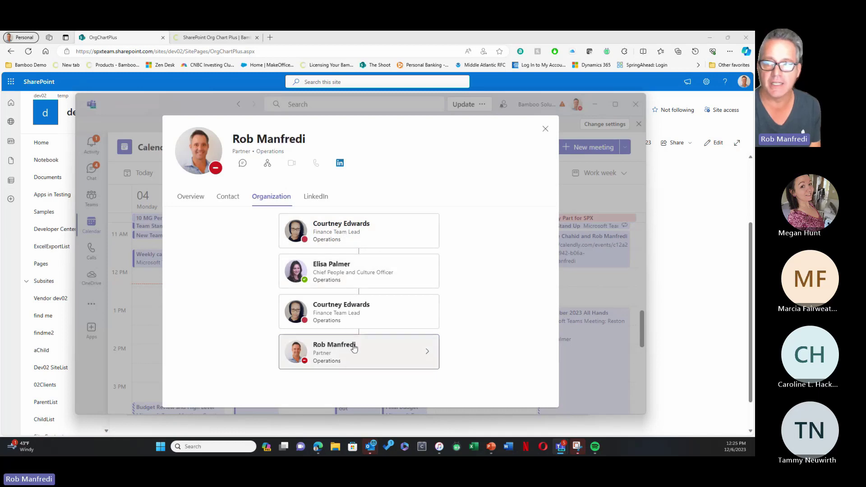
Close the Teams profile, move the Teams window out of view and examine the horizontal OrgChartPlus tree again.
left_click(544, 129)
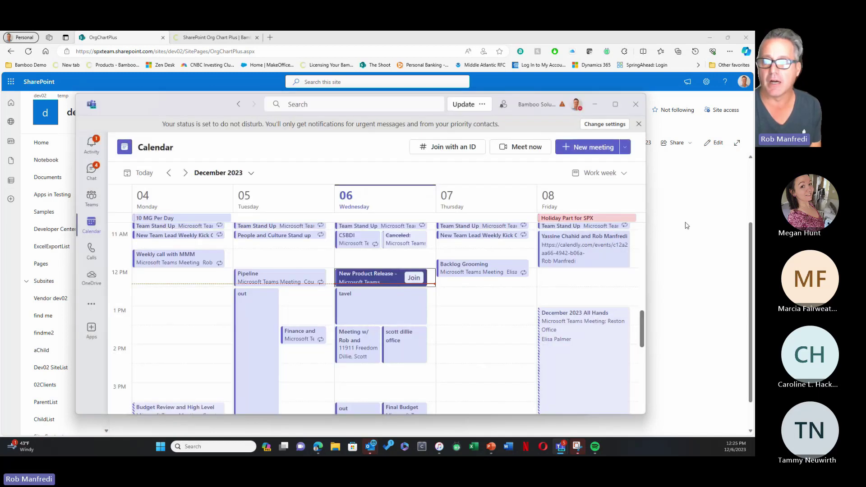
left_click_drag(183, 109, 0, 85)
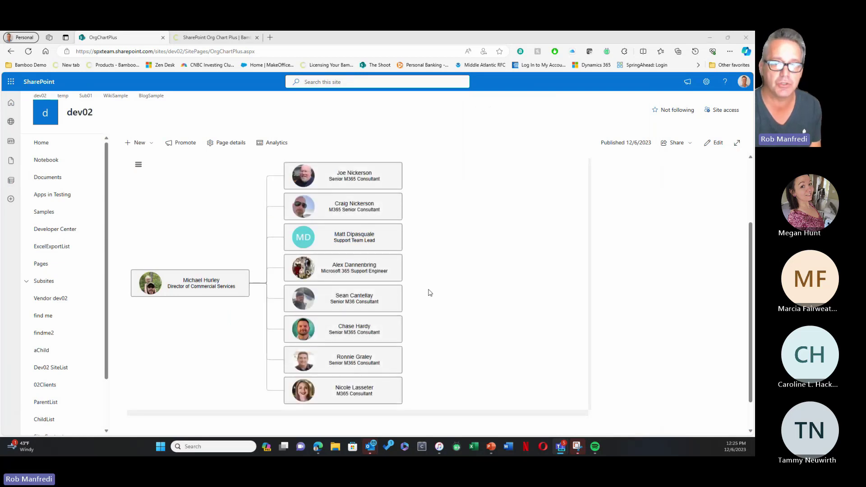
scroll(429, 270, "up", 3)
scroll(381, 288, "down", 2)
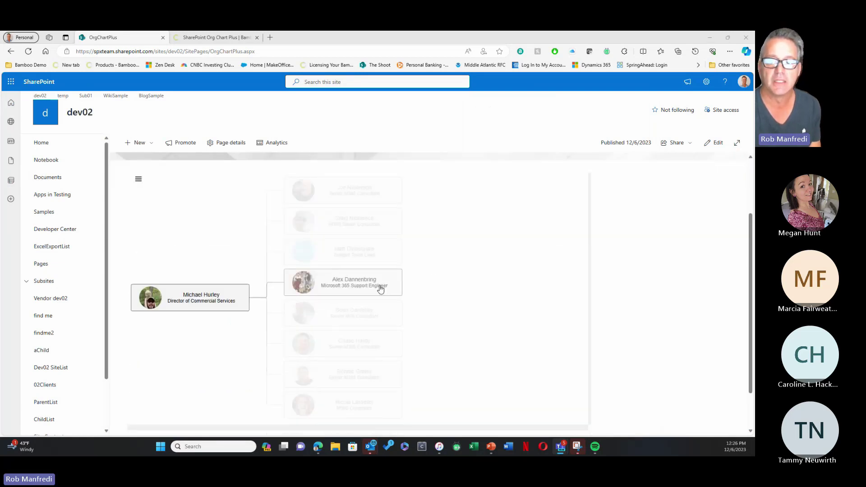